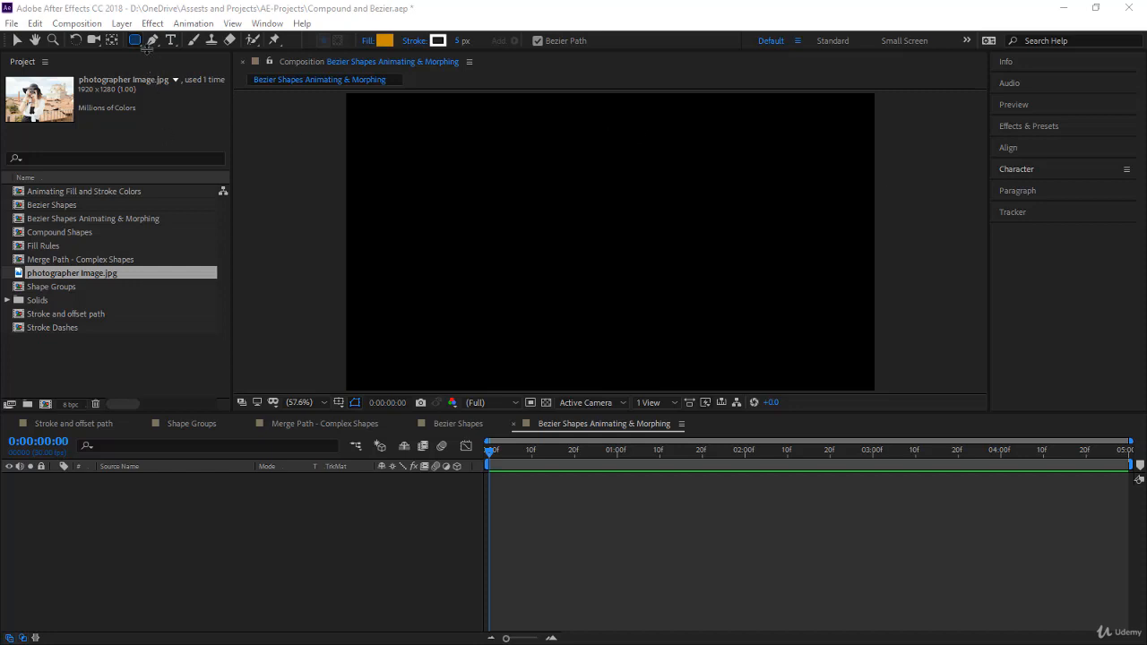
# - Draw a tall Bezier-path ellipse in the middle of the composition and set its first Path keyframe at 0:00:00:00
pyautogui.moveTo(135, 40); pyautogui.dragTo(177, 77)
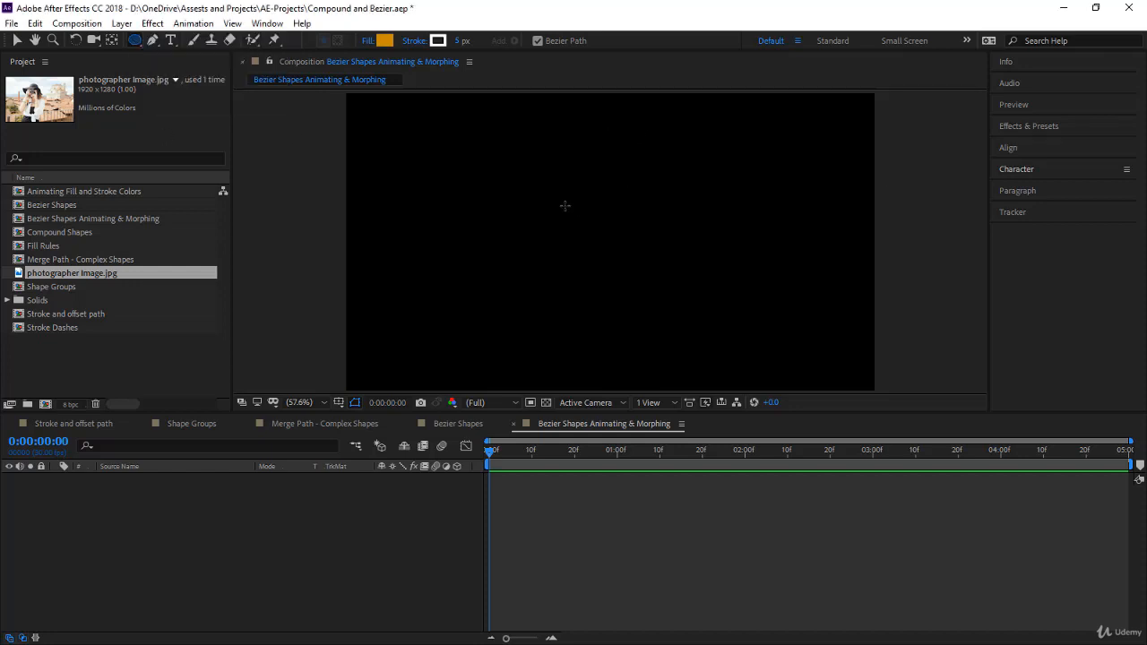
pyautogui.moveTo(554, 178); pyautogui.dragTo(639, 341)
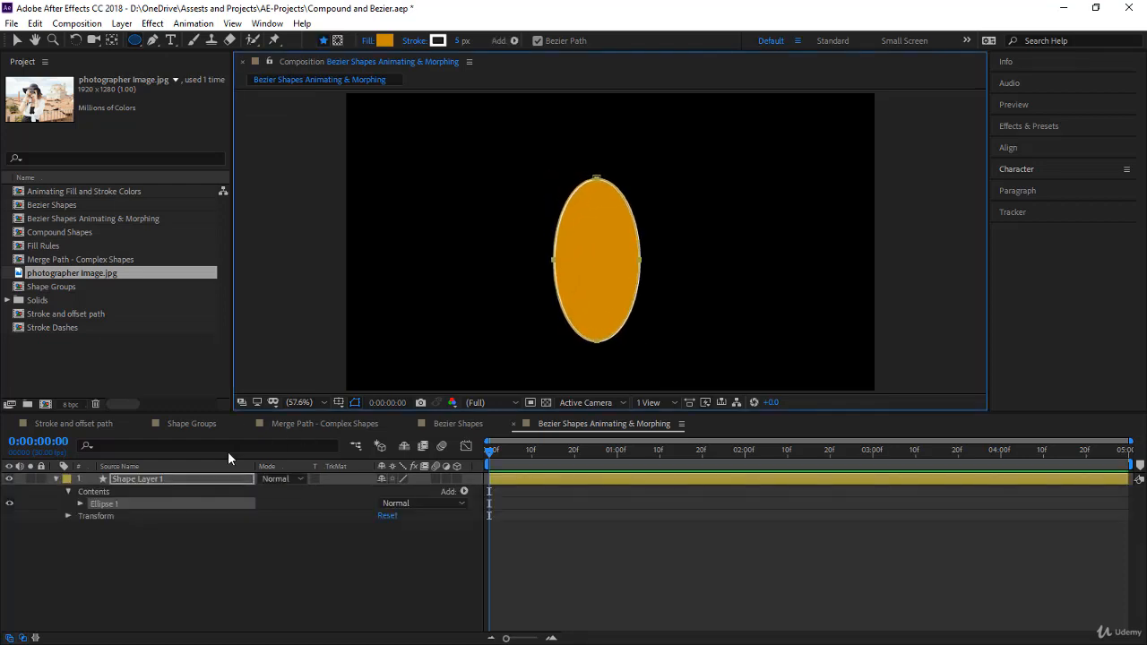
pyautogui.click(80, 504)
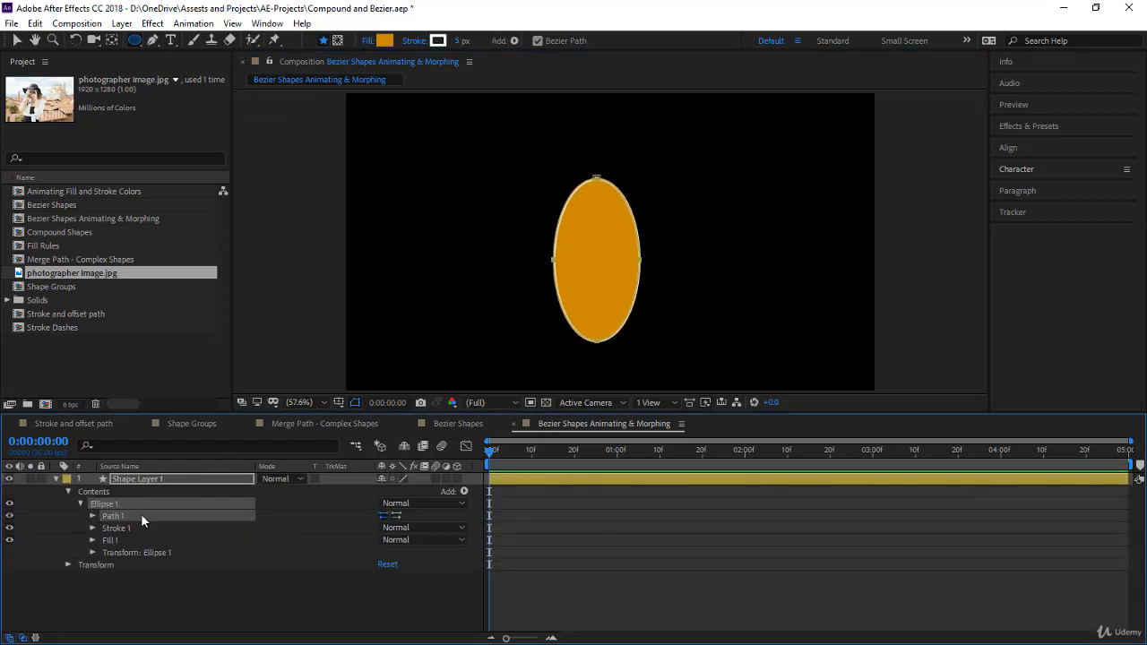
pyautogui.click(92, 517)
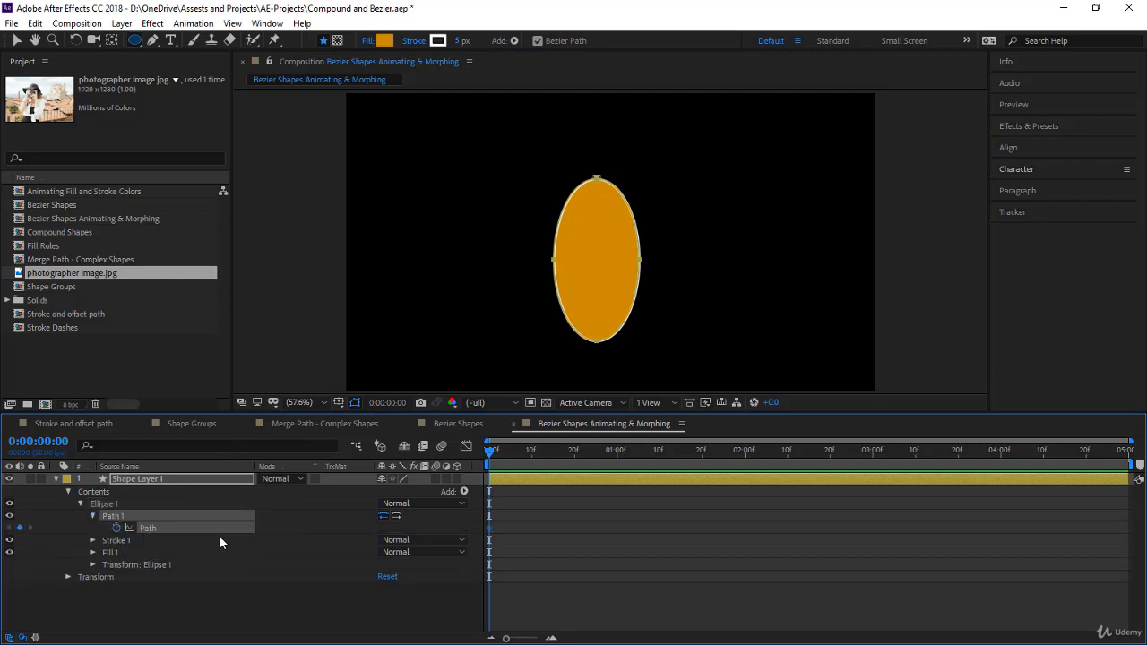
pyautogui.click(117, 528)
# - At 0:00:01:00, add a path point on each upper side of the ellipse, pull both up into horns and raise the bottom point
pyautogui.moveTo(511, 453); pyautogui.dragTo(615, 472)
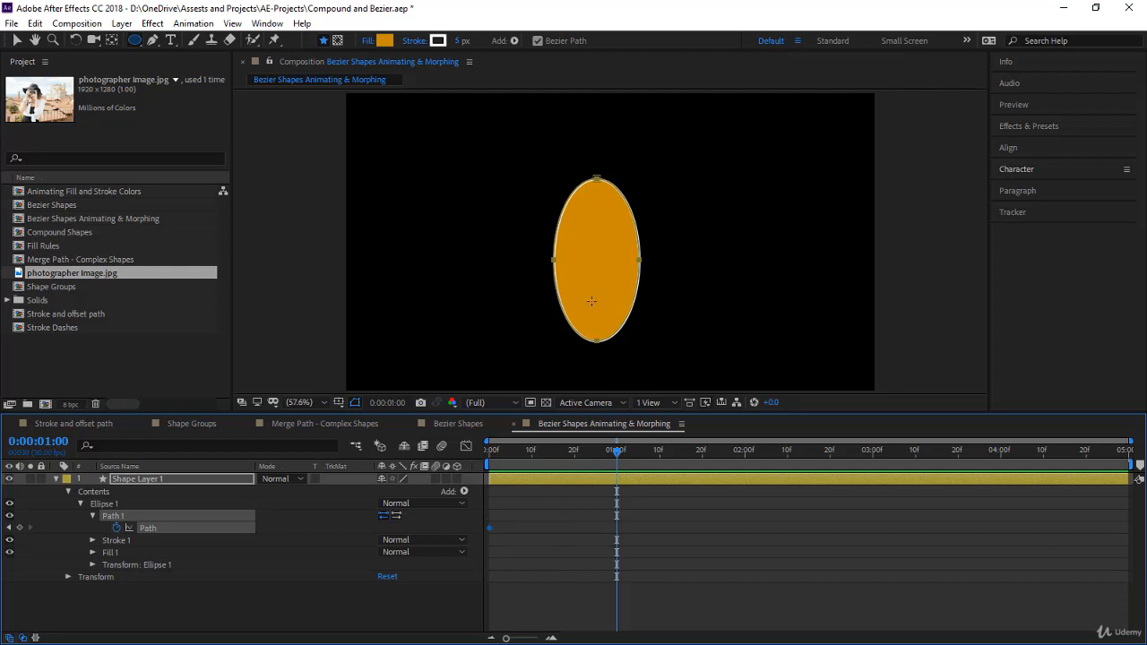
pyautogui.press('v')
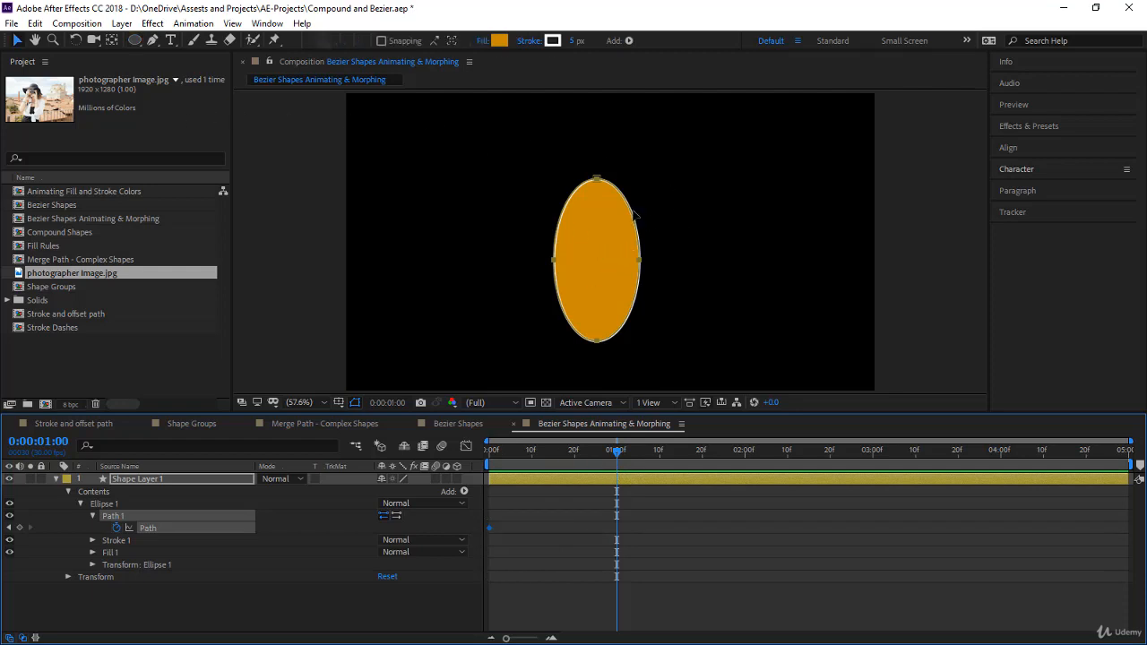
pyautogui.press('g')
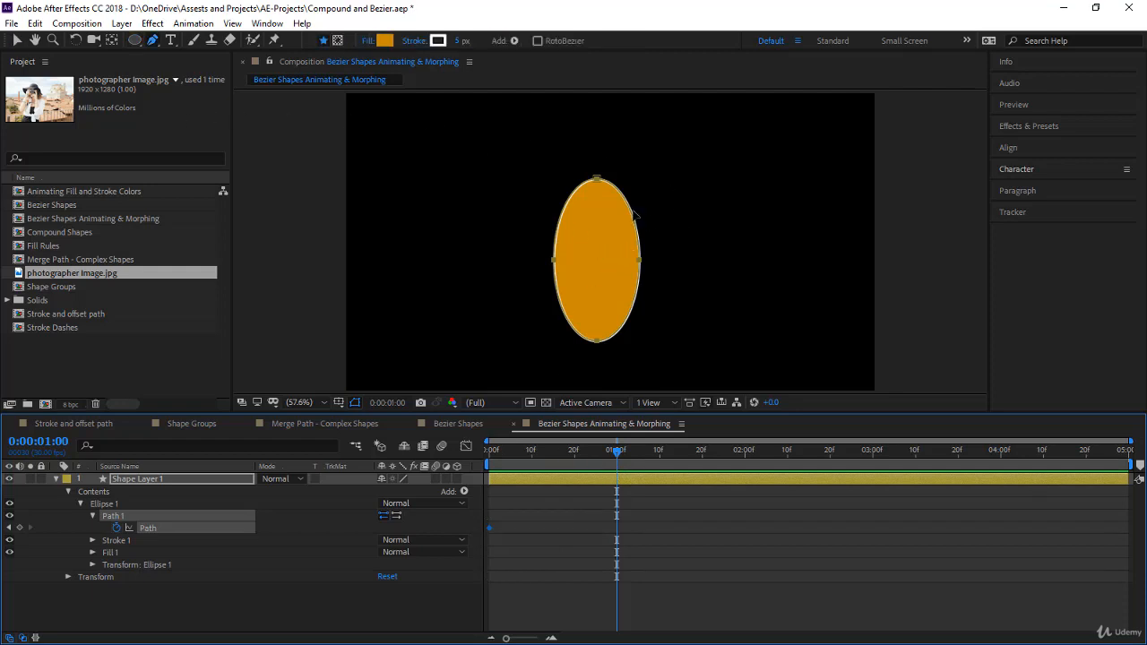
pyautogui.click(566, 211)
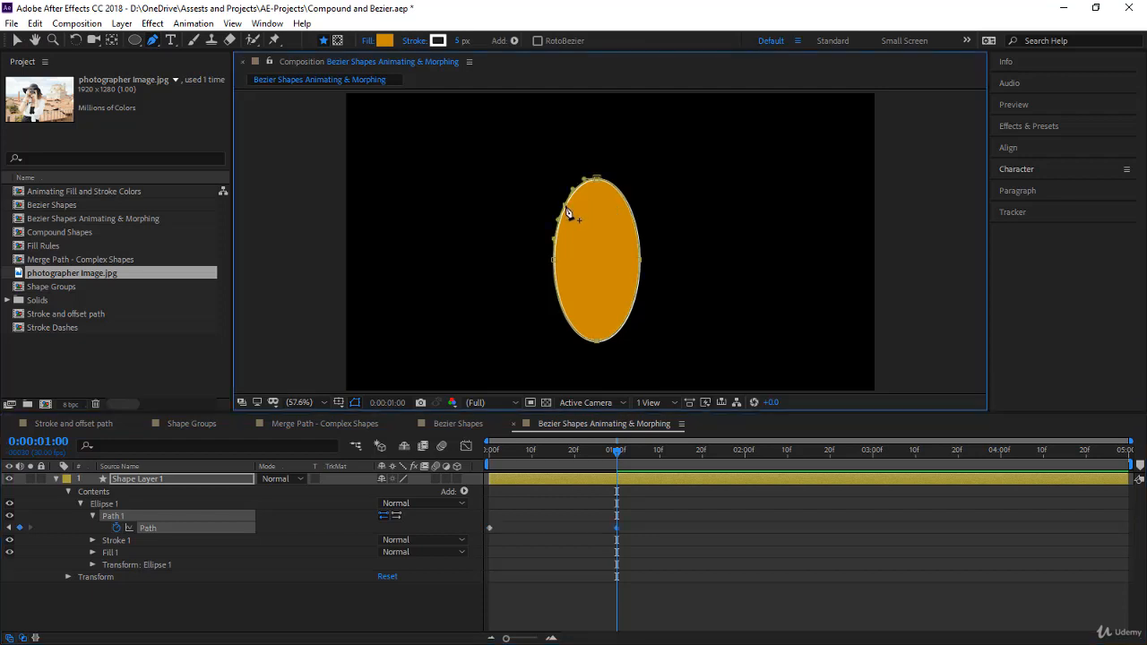
pyautogui.click(632, 216)
pyautogui.moveTo(633, 216); pyautogui.dragTo(632, 108)
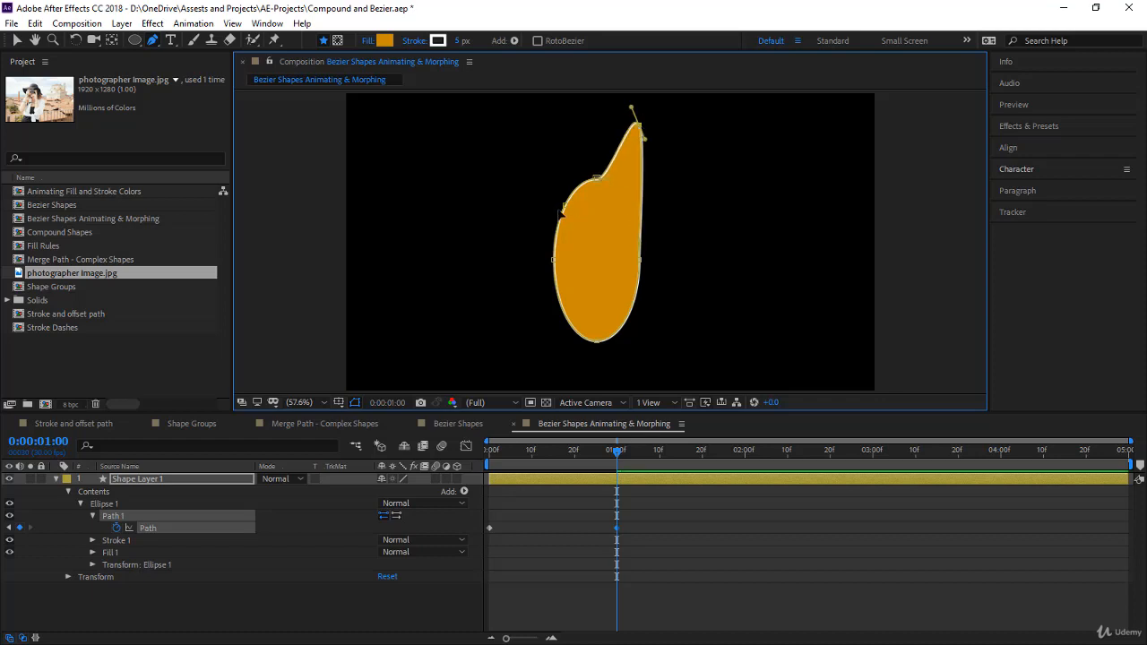
pyautogui.moveTo(566, 211); pyautogui.dragTo(542, 139)
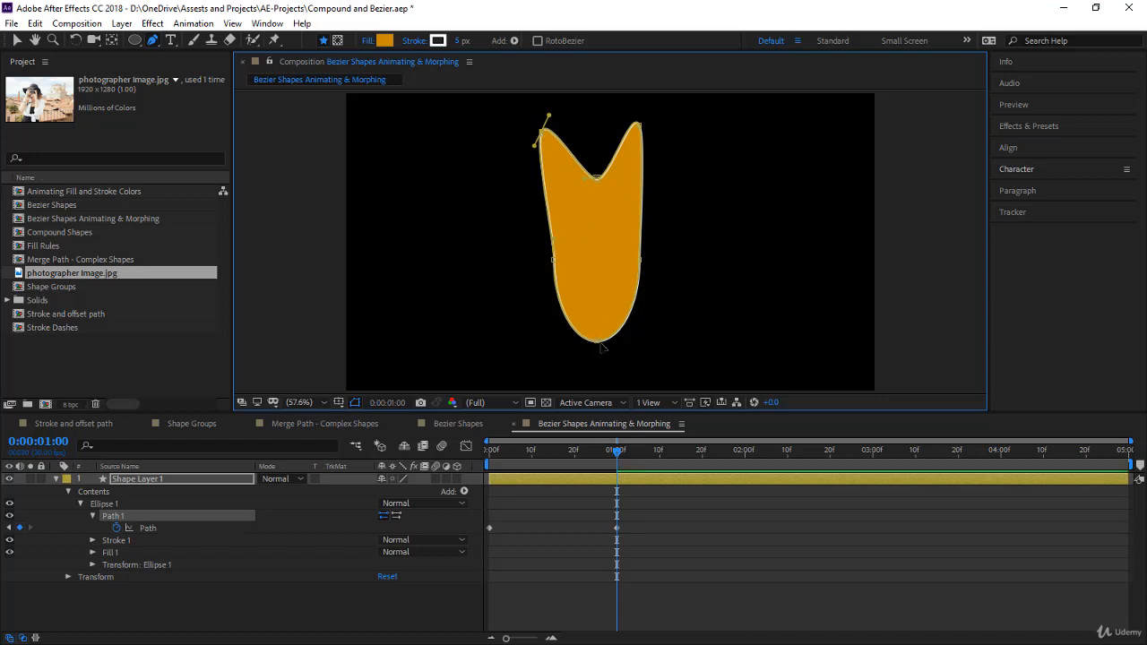
pyautogui.moveTo(599, 346); pyautogui.dragTo(600, 318)
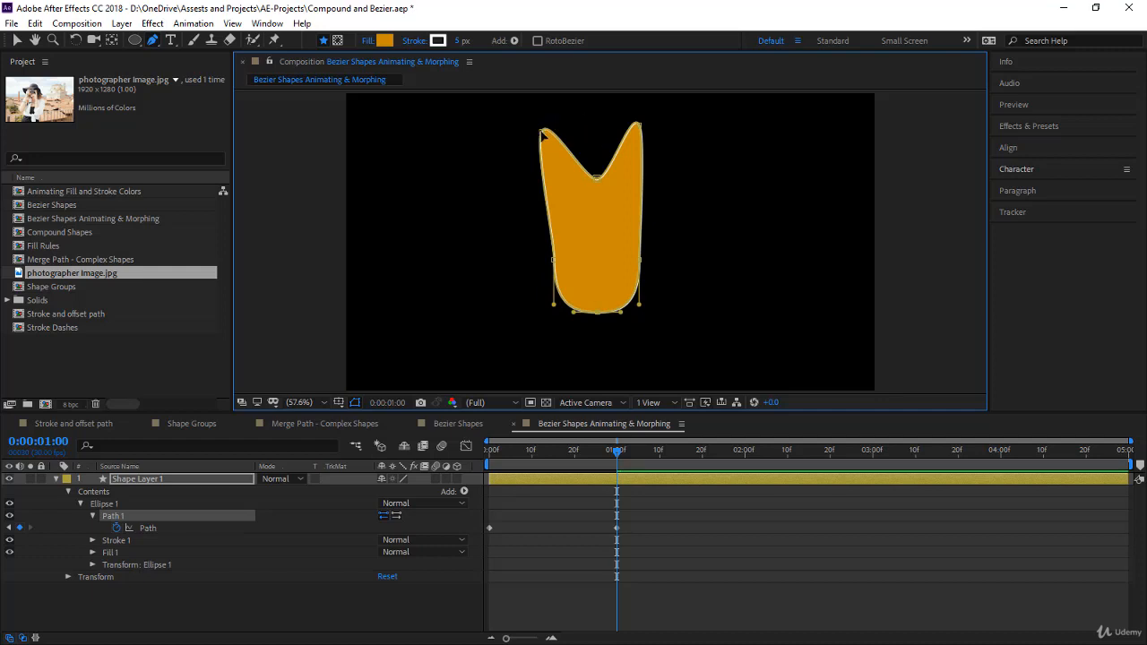
pyautogui.moveTo(542, 134); pyautogui.dragTo(556, 132)
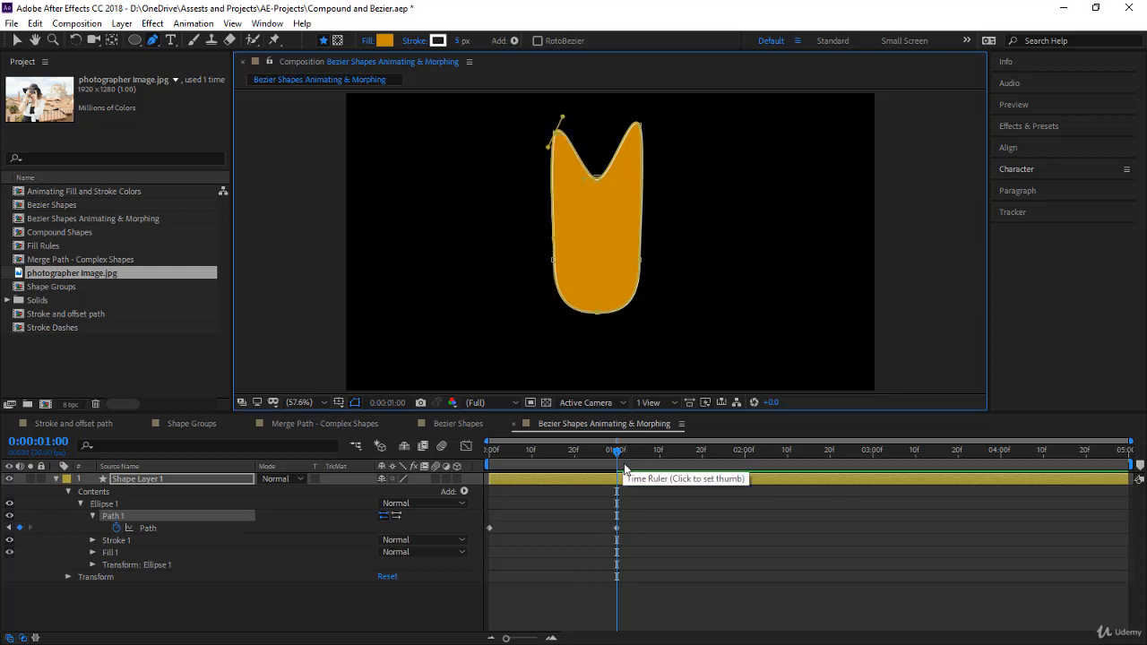
# - Preview the ellipse's path morph from the start of the composition
pyautogui.press('j')
pyautogui.press('k')
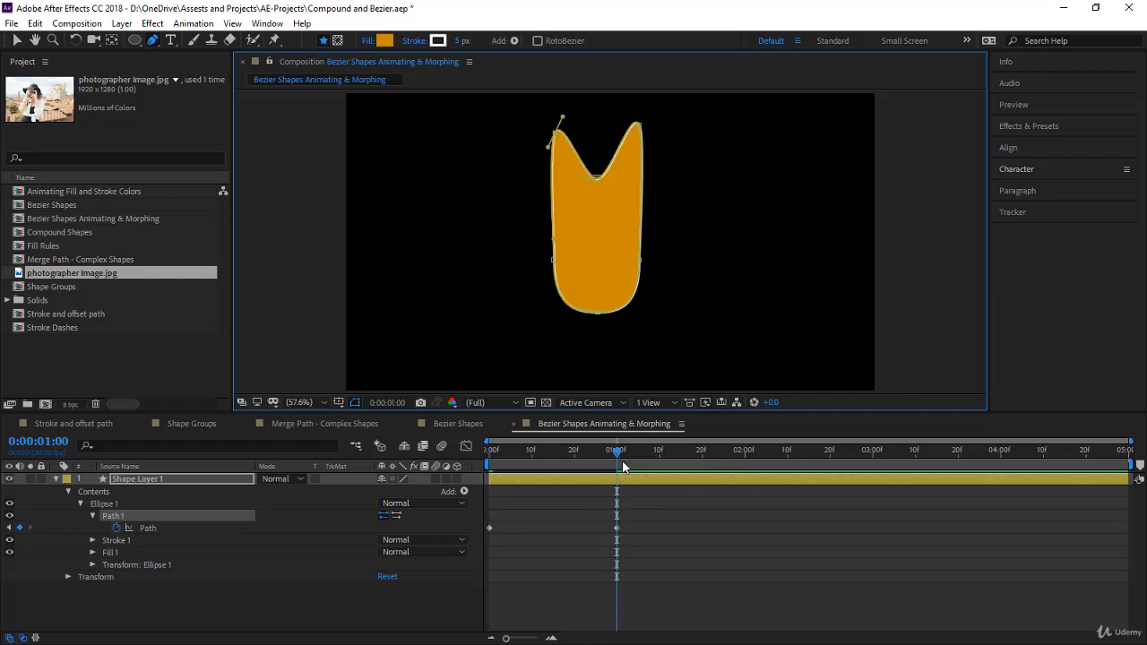
pyautogui.press('j')
pyautogui.click(579, 595)
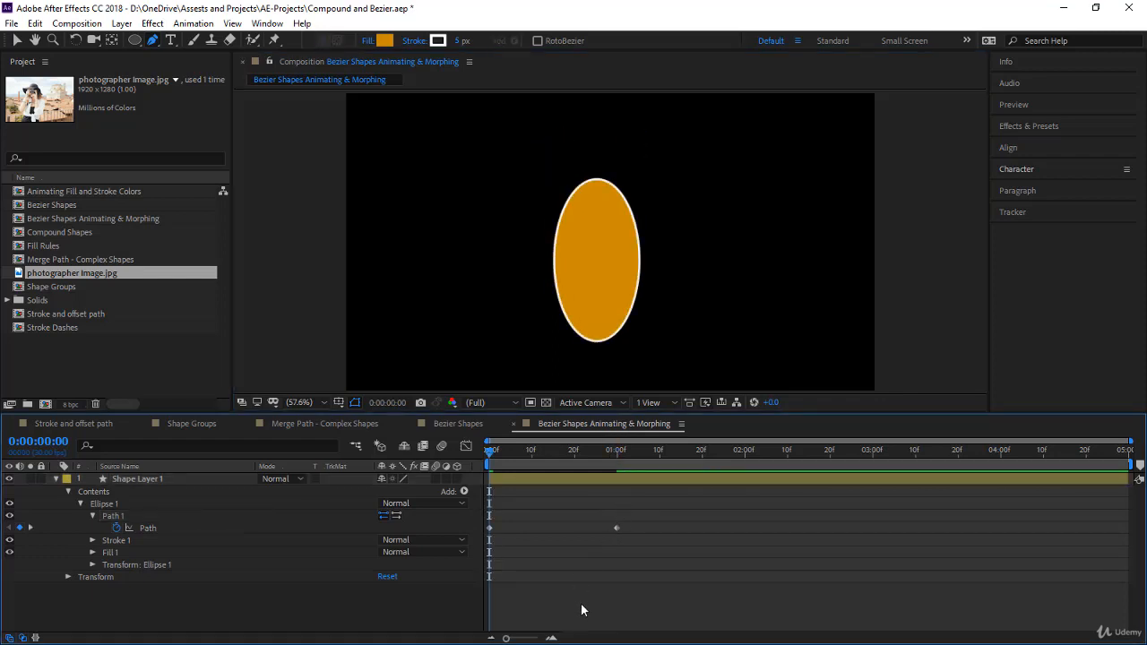
pyautogui.press('space')
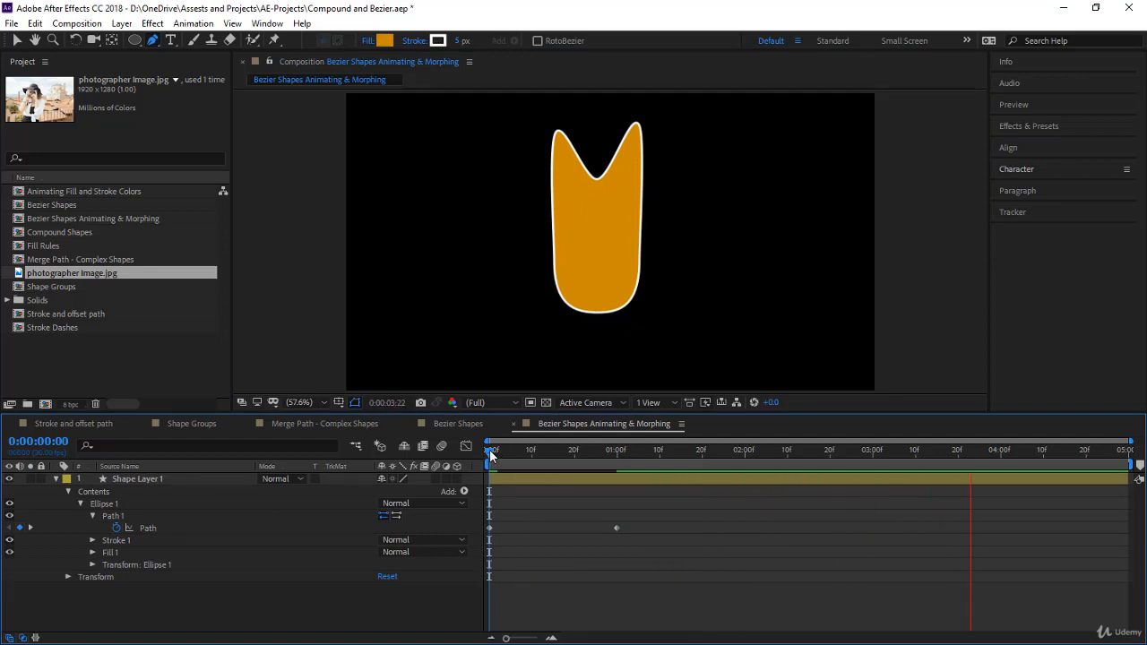
# - Hold the shape with a Path keyframe at 0:00:02:00, and at 0:00:03:00 lower its notch and spread both horn points down and outward
pyautogui.moveTo(490, 454); pyautogui.dragTo(746, 501)
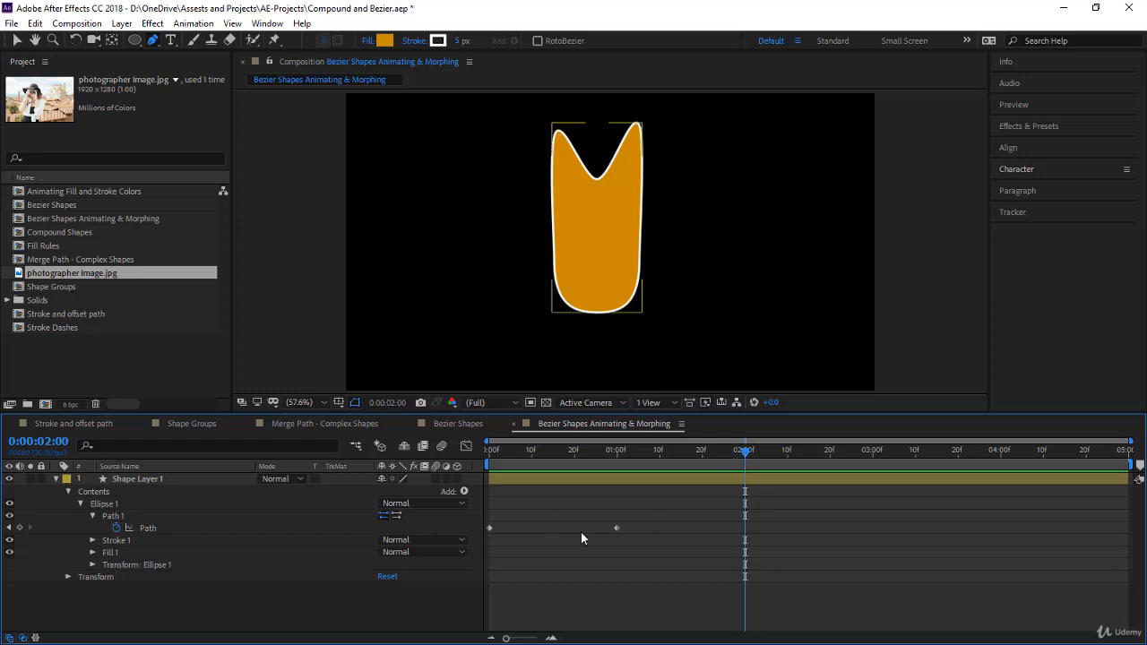
pyautogui.click(21, 528)
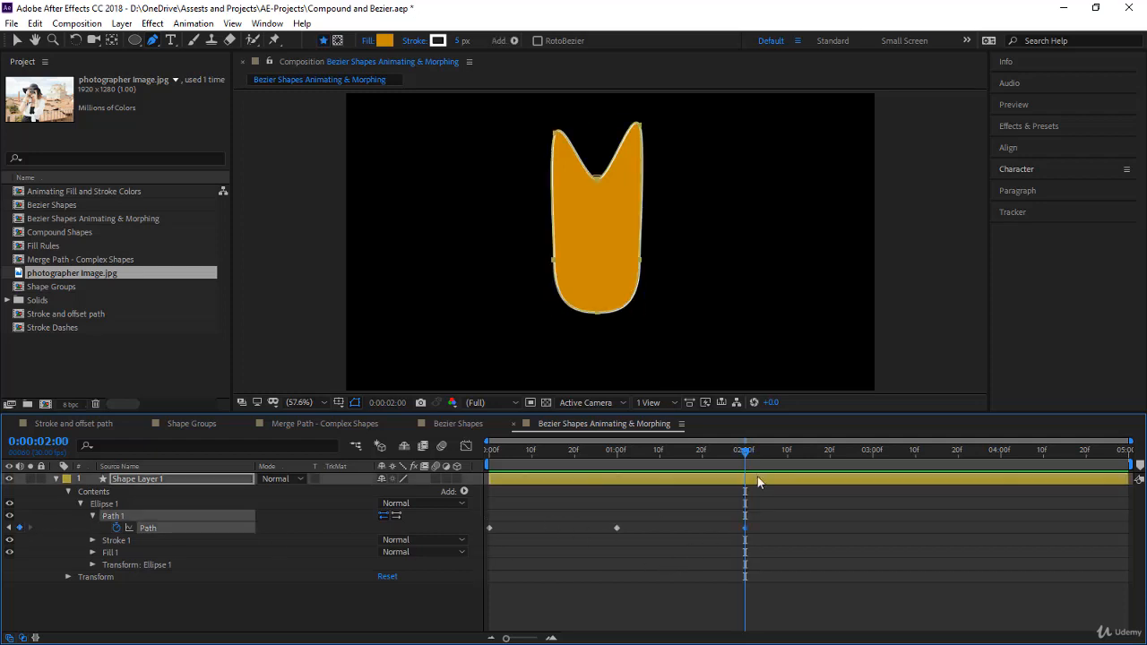
pyautogui.moveTo(744, 454); pyautogui.dragTo(873, 527)
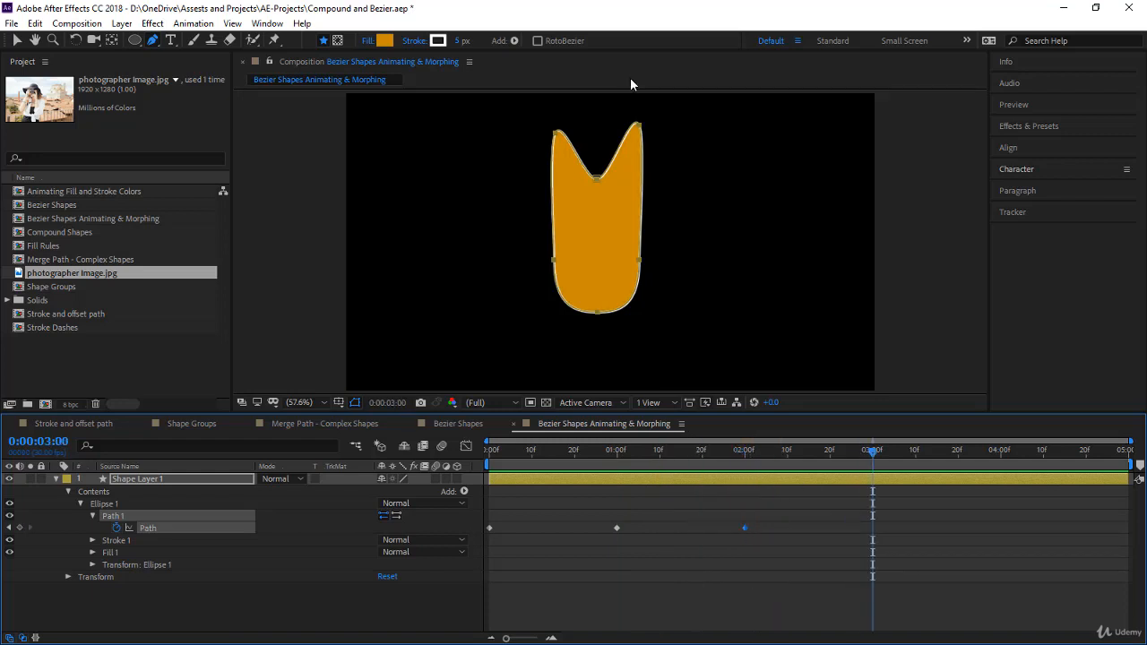
pyautogui.click(641, 126)
pyautogui.click(158, 552)
pyautogui.click(163, 517)
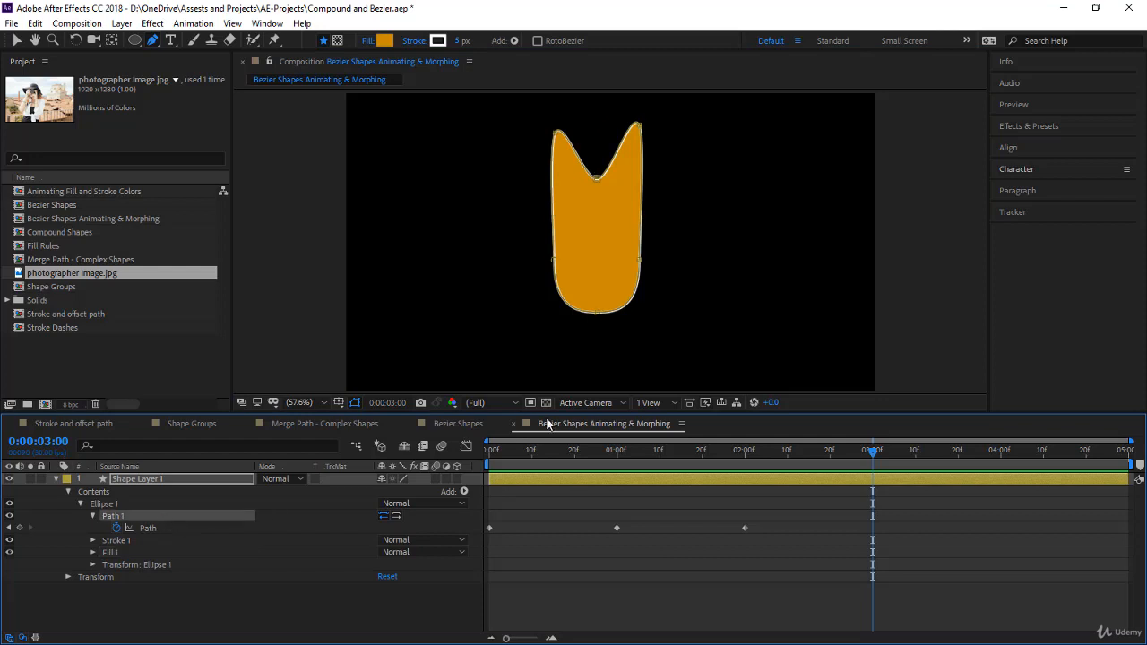
pyautogui.moveTo(596, 179); pyautogui.dragTo(596, 232)
pyautogui.moveTo(556, 135); pyautogui.dragTo(542, 213)
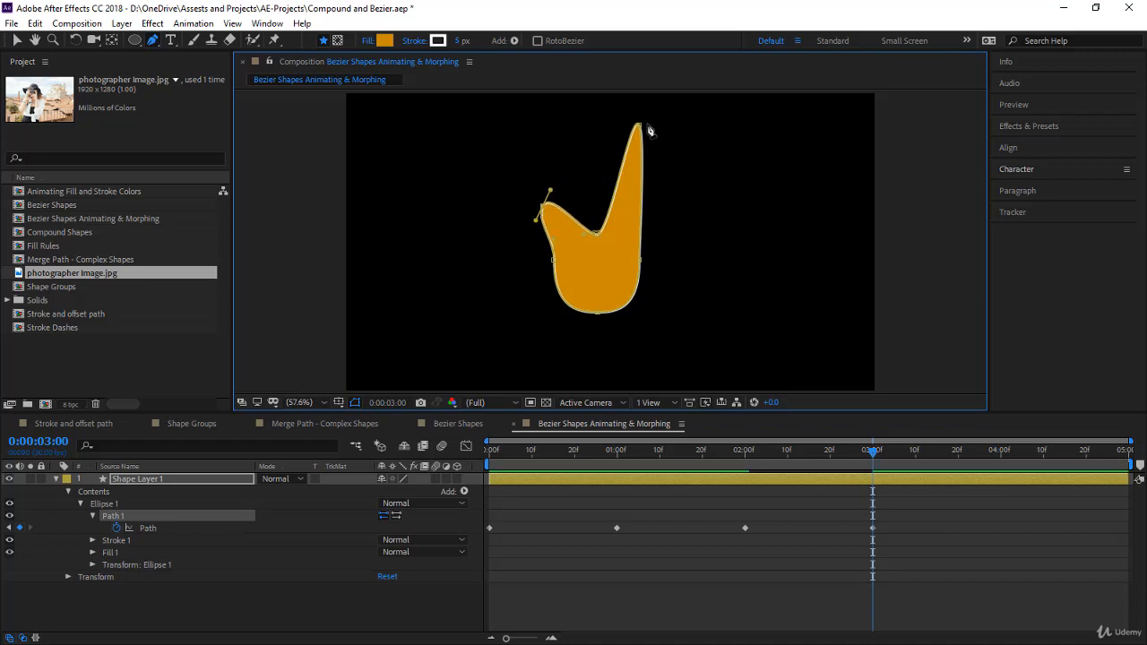
pyautogui.moveTo(641, 126); pyautogui.dragTo(655, 202)
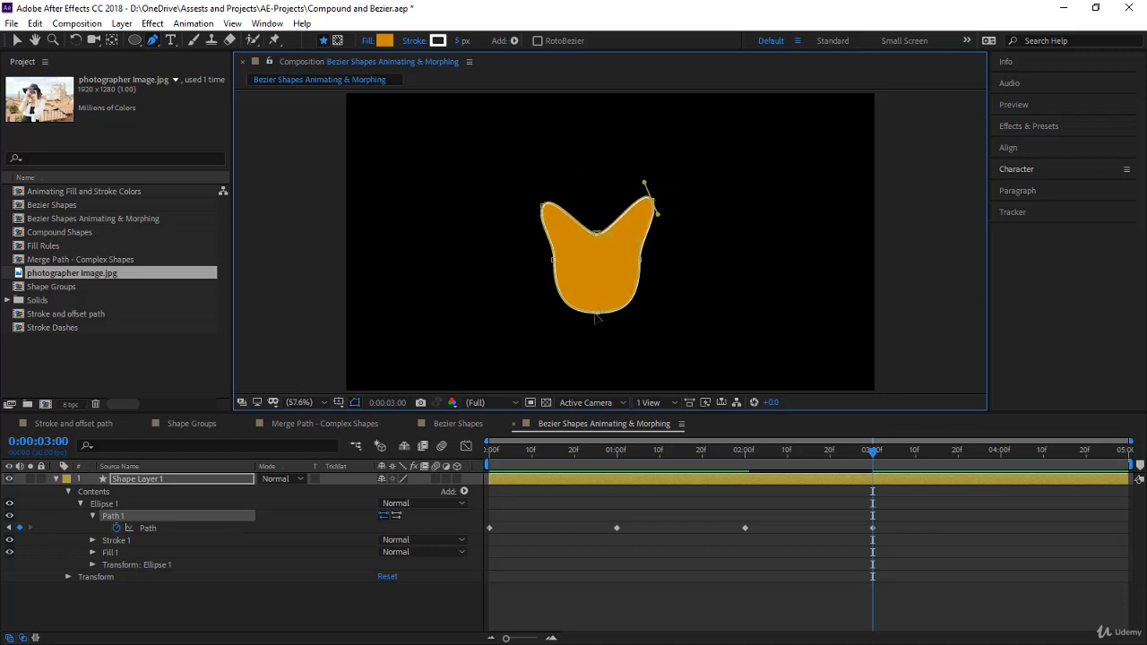
# - Add two path points on the lower curve, pull them outward into legs, and raise the bottom middle point and the upper notch
pyautogui.click(630, 312)
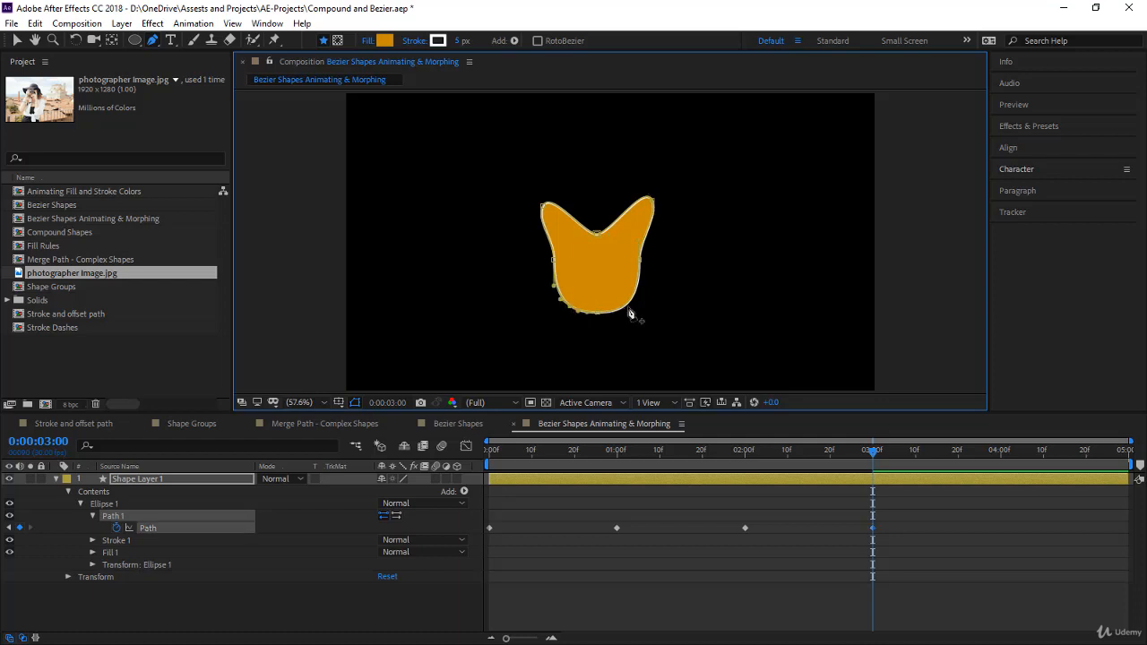
pyautogui.click(629, 308)
pyautogui.moveTo(630, 309); pyautogui.dragTo(700, 306)
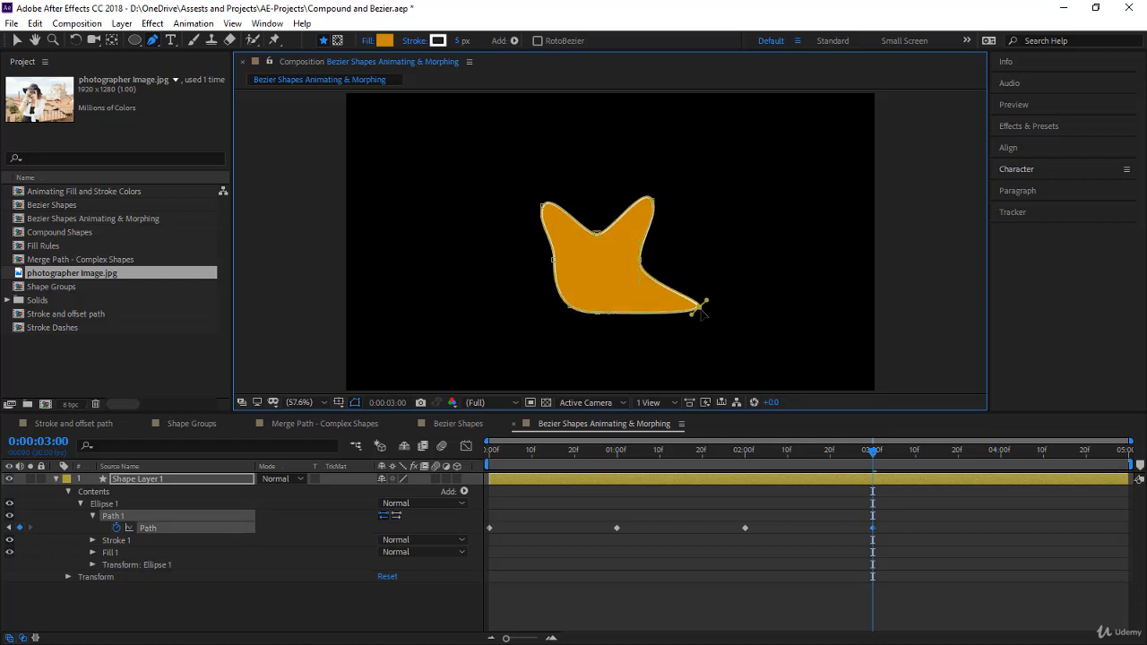
pyautogui.moveTo(570, 310); pyautogui.dragTo(494, 305)
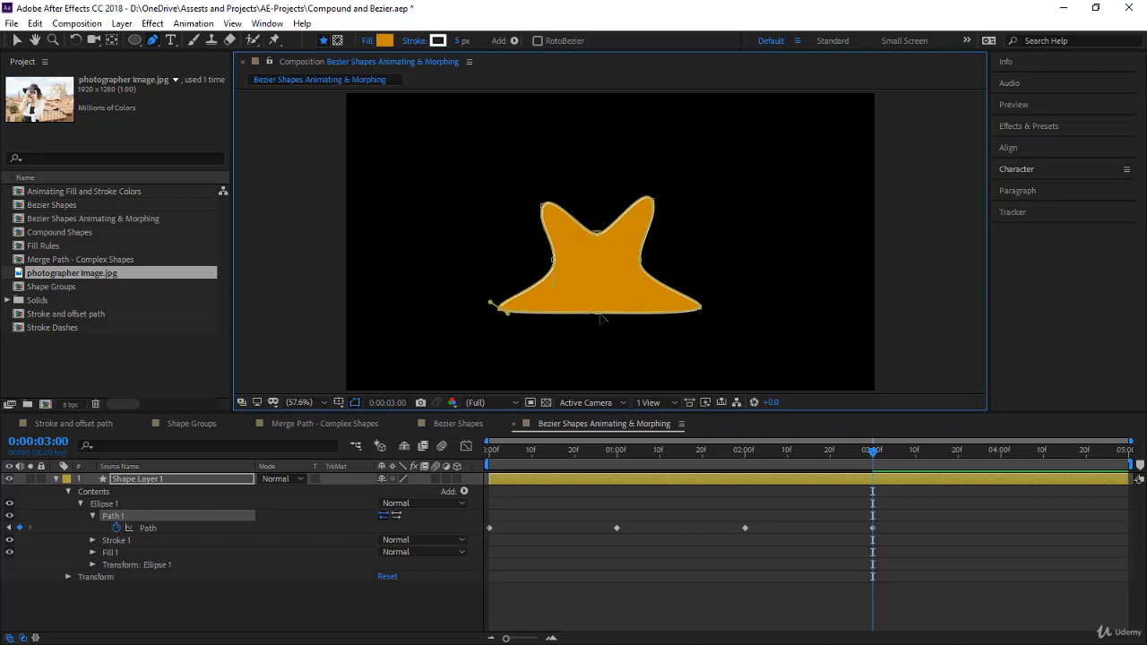
pyautogui.moveTo(602, 318); pyautogui.dragTo(601, 276)
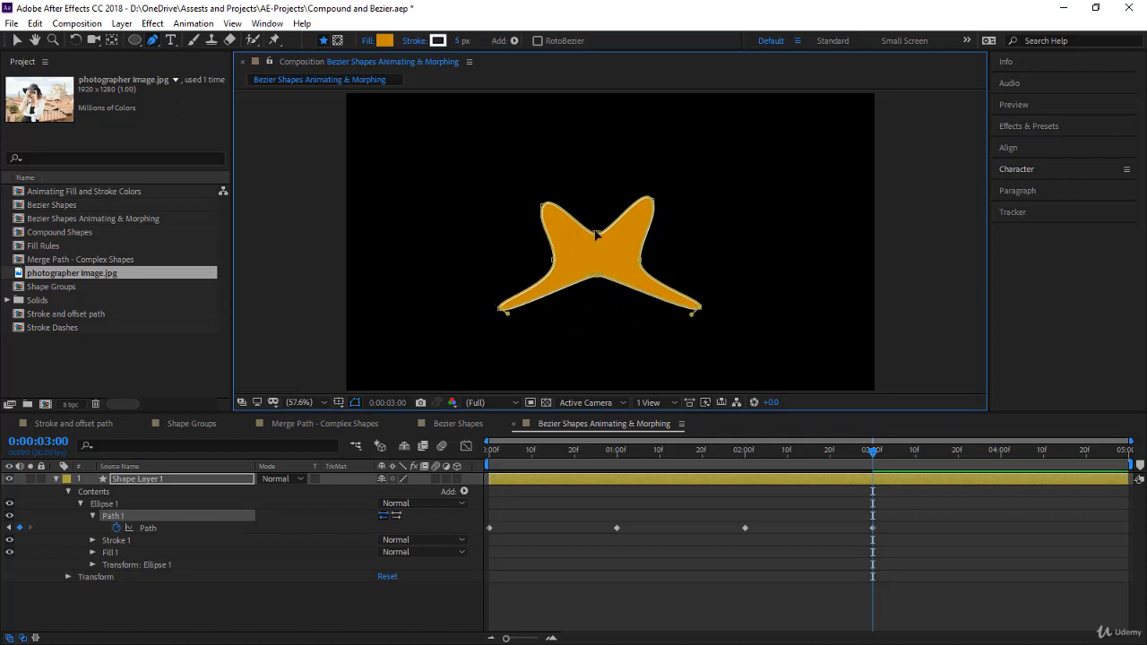
pyautogui.moveTo(596, 229); pyautogui.dragTo(547, 203)
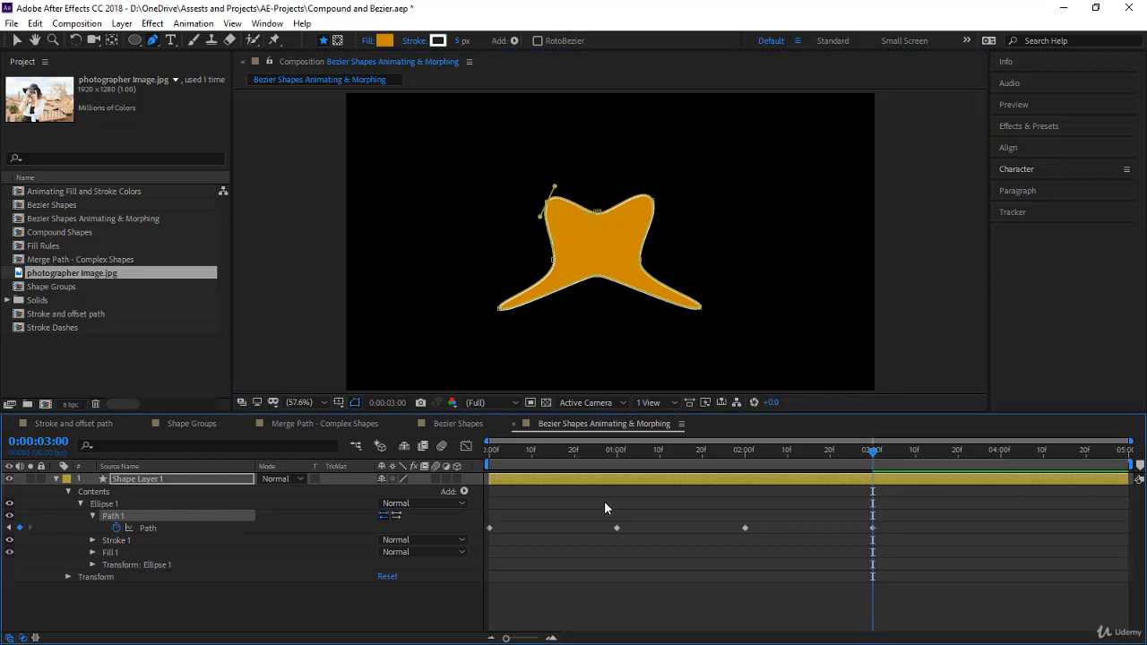
# - Play the shape animation from the beginning to check the morph through all Path keyframes
pyautogui.press('Home')
pyautogui.click(529, 592)
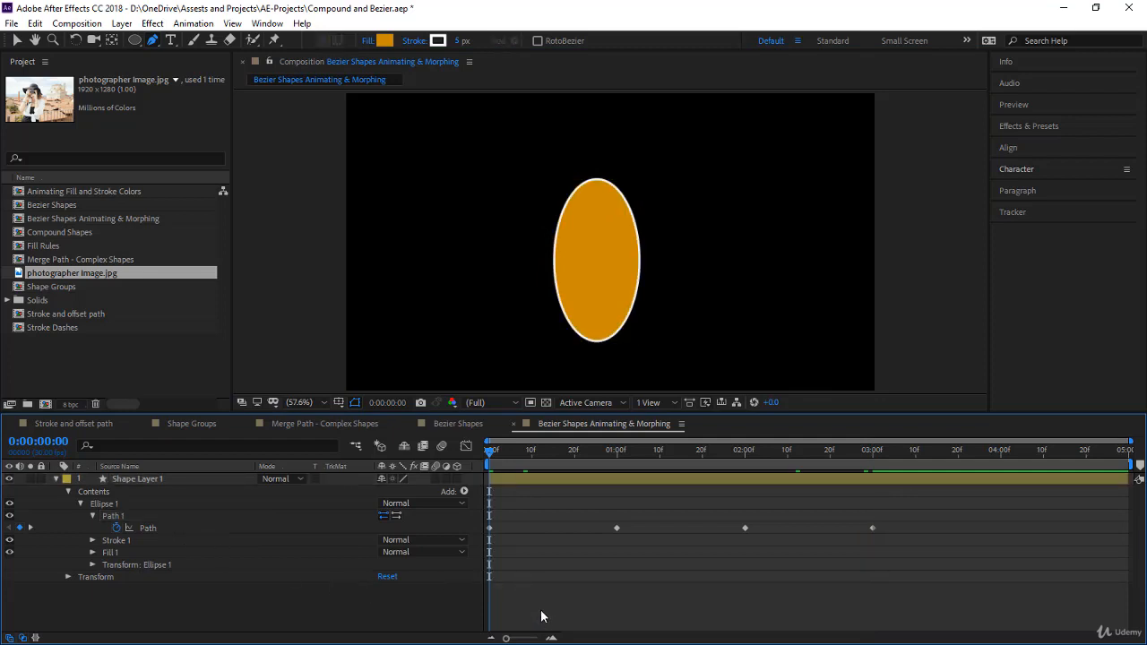
pyautogui.press('space')
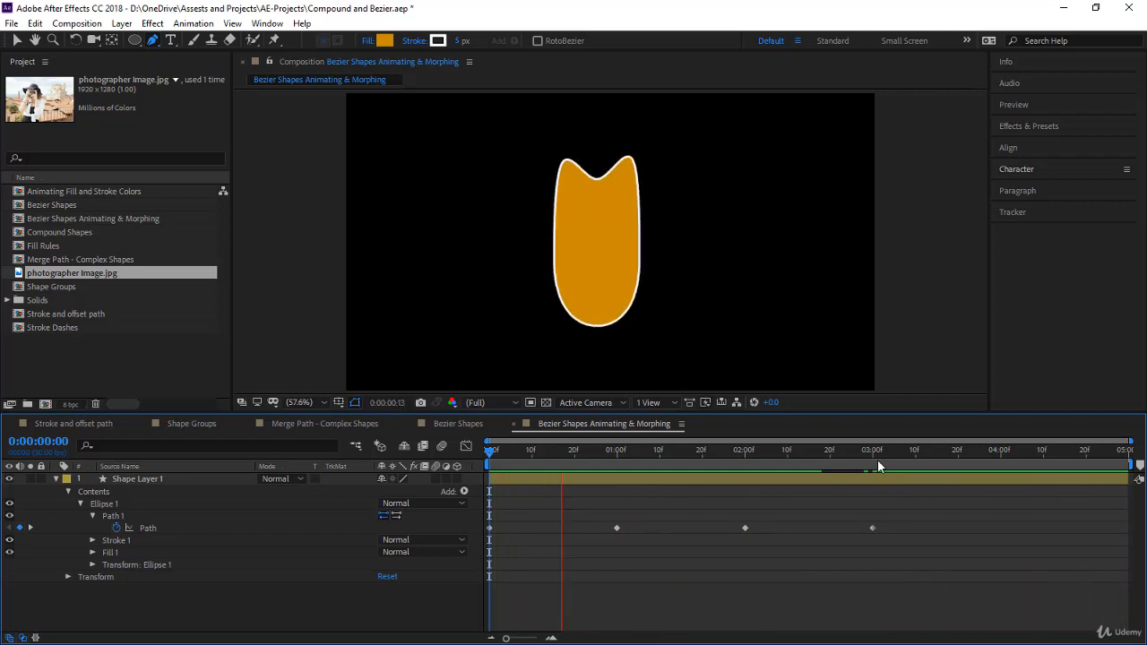
# - Copy the original ellipse's Path keyframe from the start to 0:00:04:00 and preview the looping morph
pyautogui.click(462, 529)
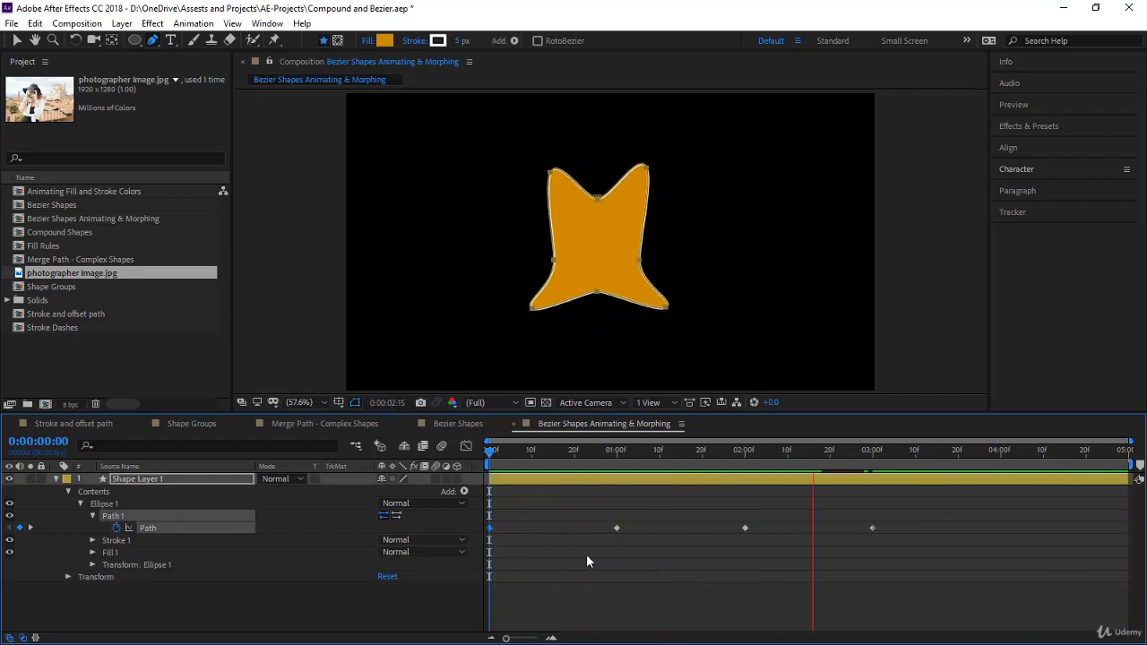
pyautogui.moveTo(999, 456); pyautogui.dragTo(436, 565)
pyautogui.hotkey('ctrl', 'v')
pyautogui.press('space')
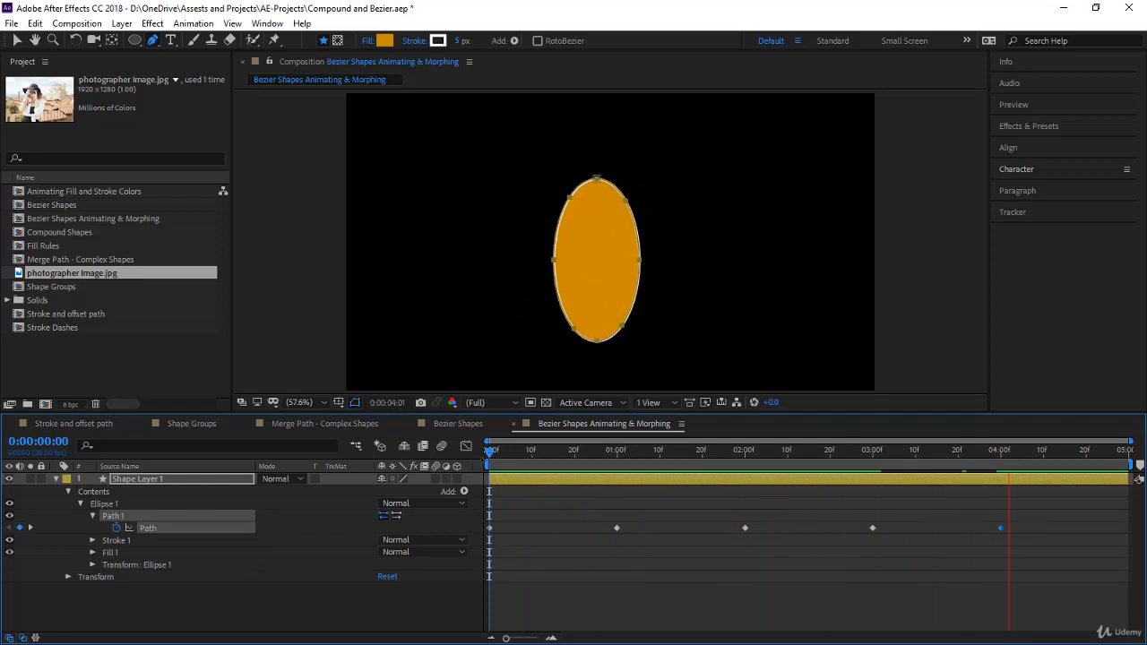
pyautogui.press('space')
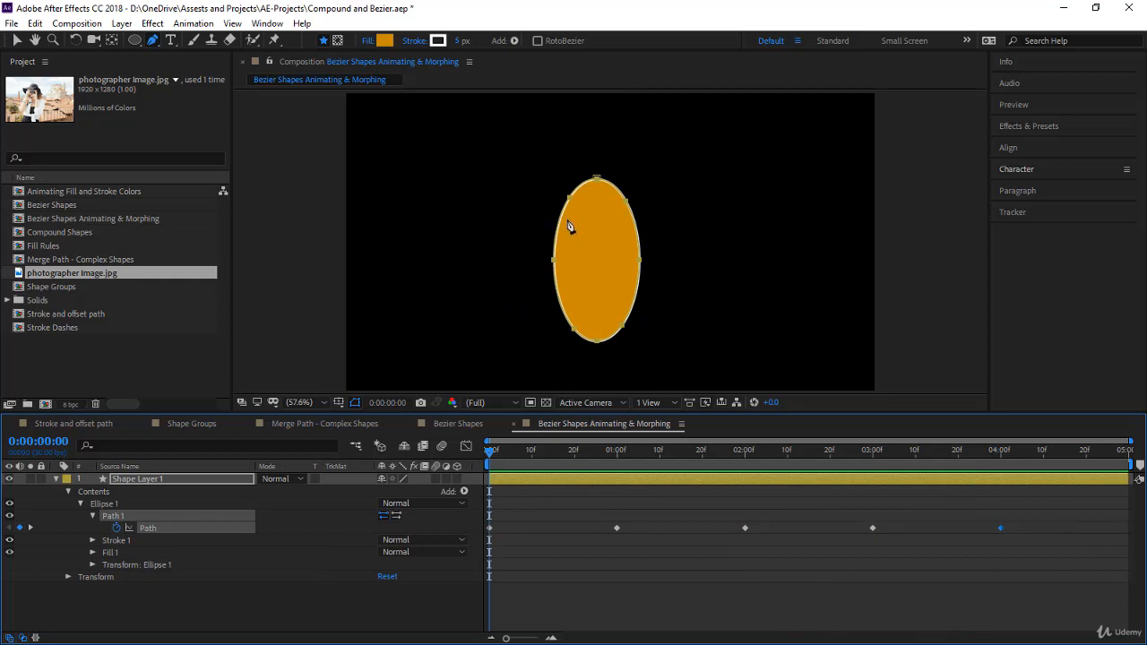
# - Scrub the timeline from the start past the last Path keyframe to review how the shape changes between keyframes
pyautogui.moveTo(489, 452); pyautogui.dragTo(490, 529)
pyautogui.moveTo(598, 449); pyautogui.dragTo(616, 450)
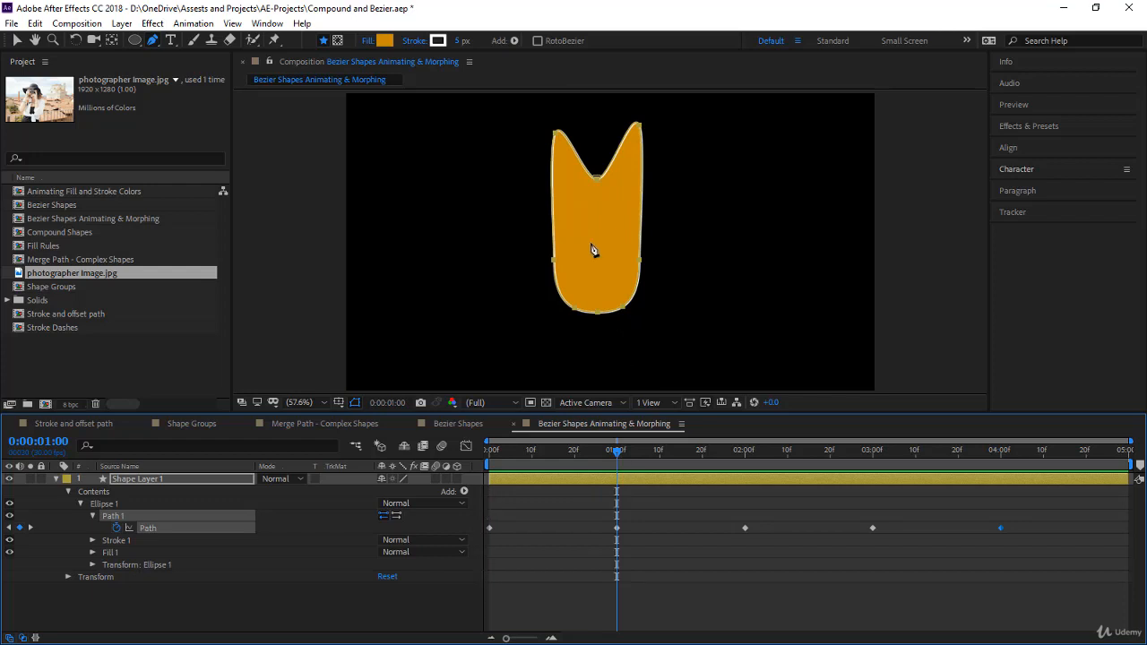
pyautogui.click(599, 315)
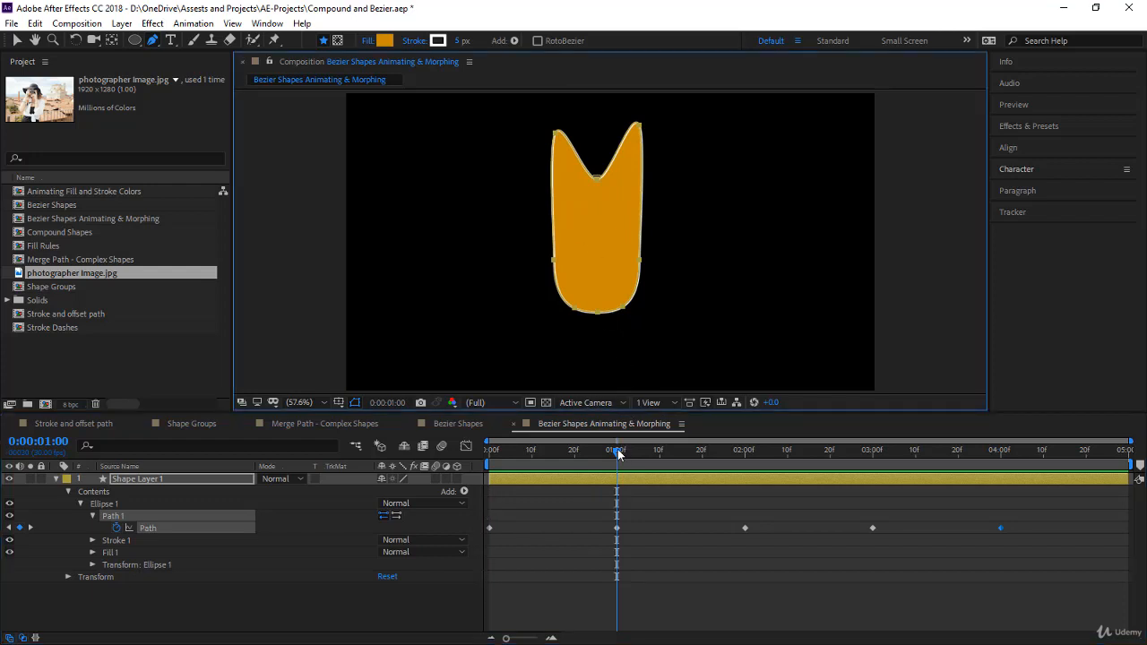
pyautogui.moveTo(618, 454); pyautogui.dragTo(1006, 498)
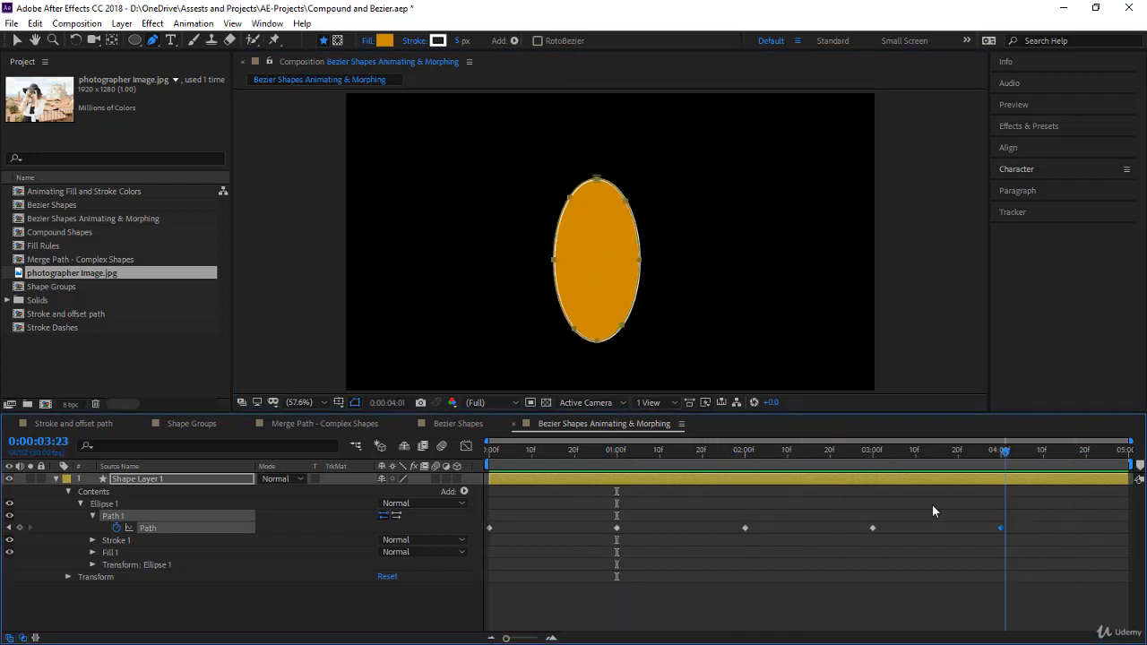
# - At 0:00:00:00, set the ellipse path's middle point on the right side as its first vertex
pyautogui.moveTo(933, 505); pyautogui.dragTo(457, 512)
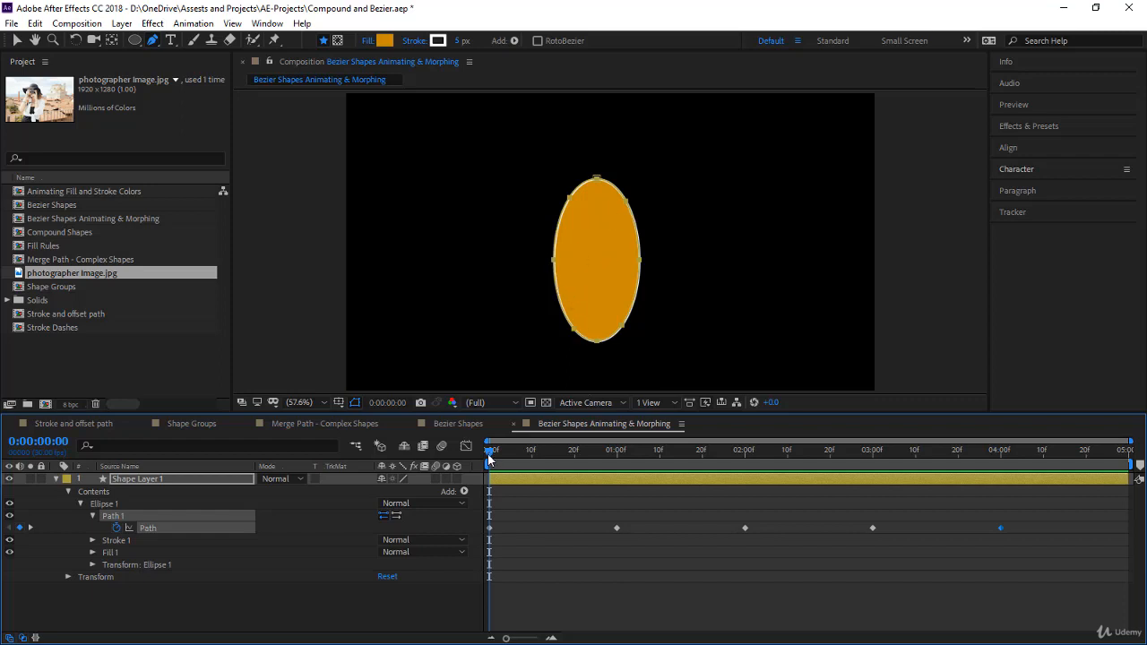
pyautogui.press('v')
pyautogui.click(618, 197)
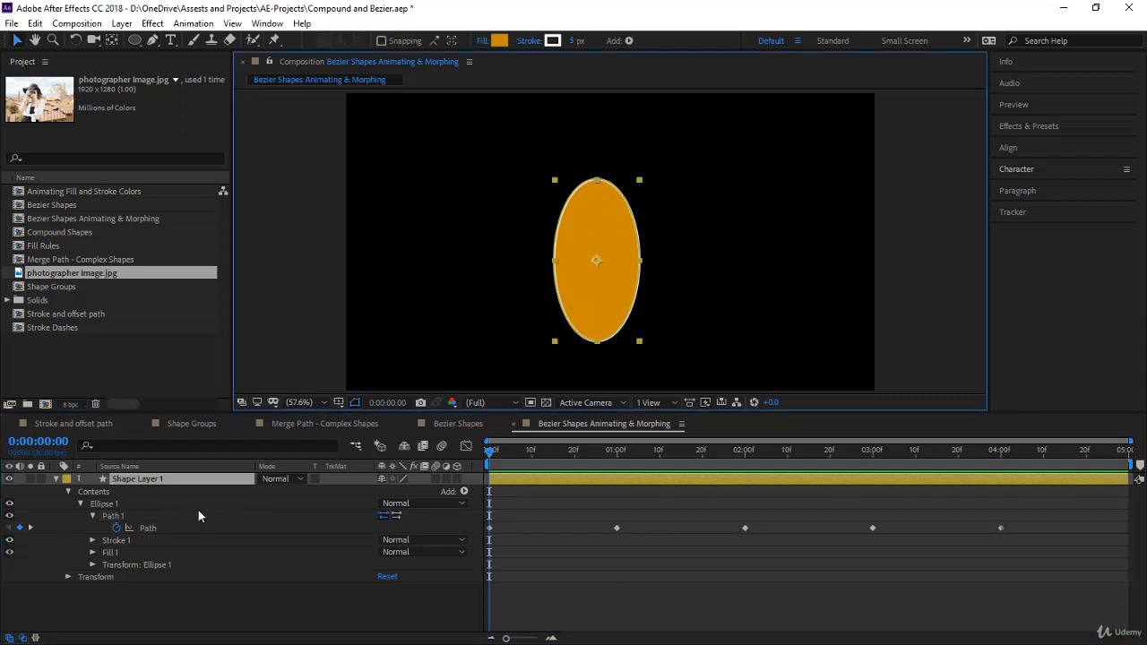
pyautogui.click(199, 515)
pyautogui.click(599, 180)
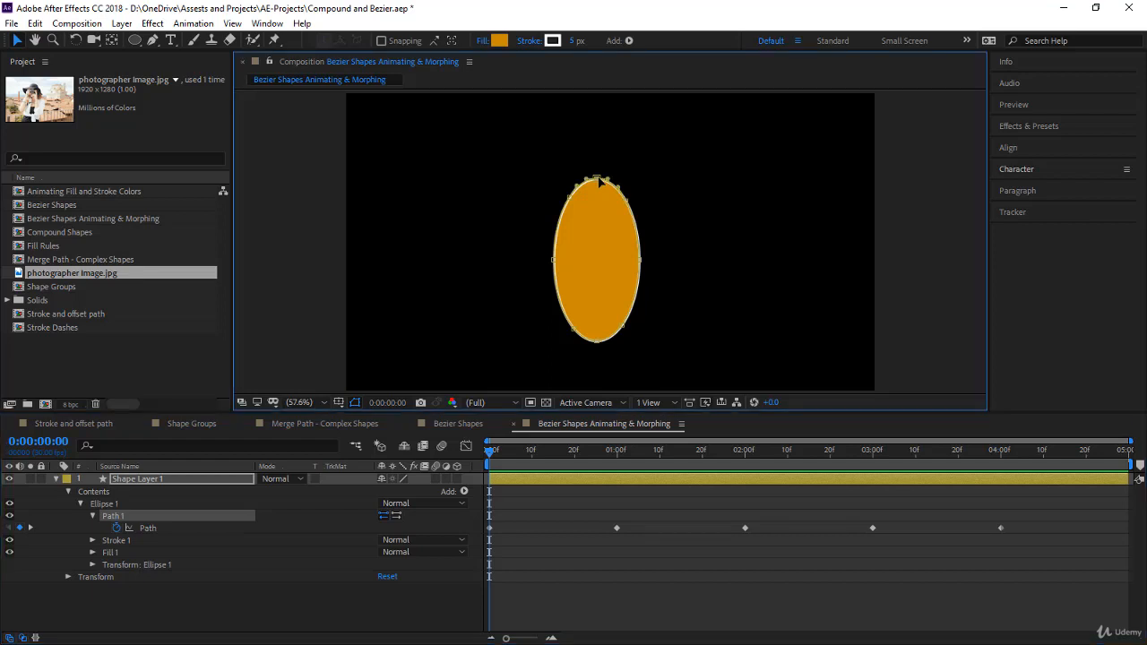
pyautogui.rightClick(643, 264)
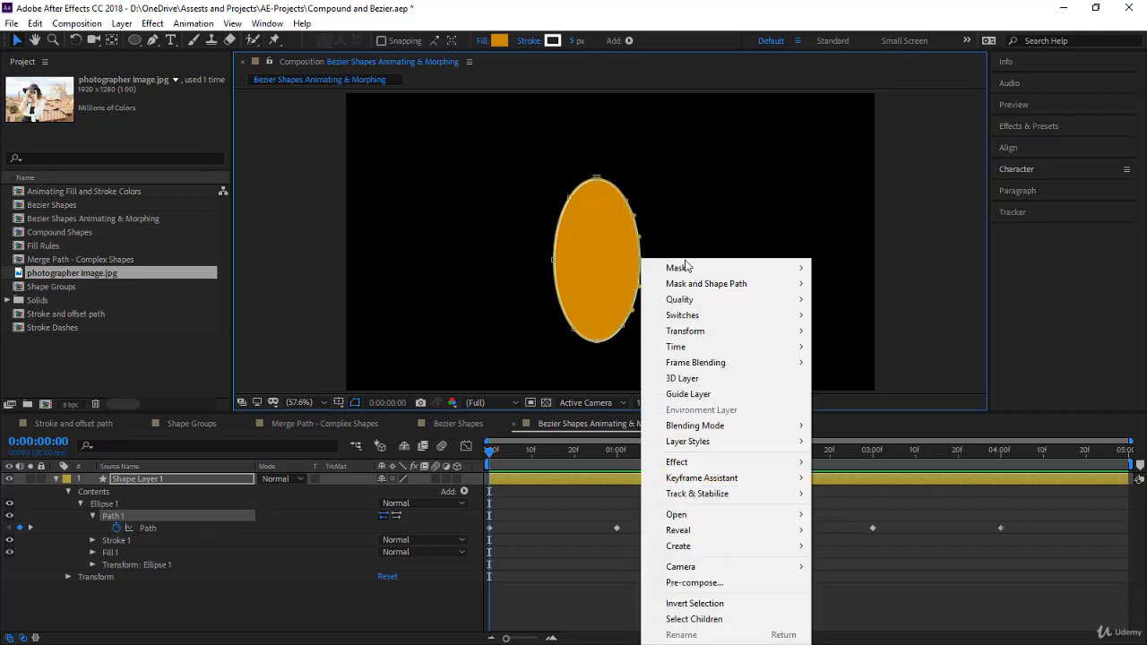
pyautogui.moveTo(708, 287)
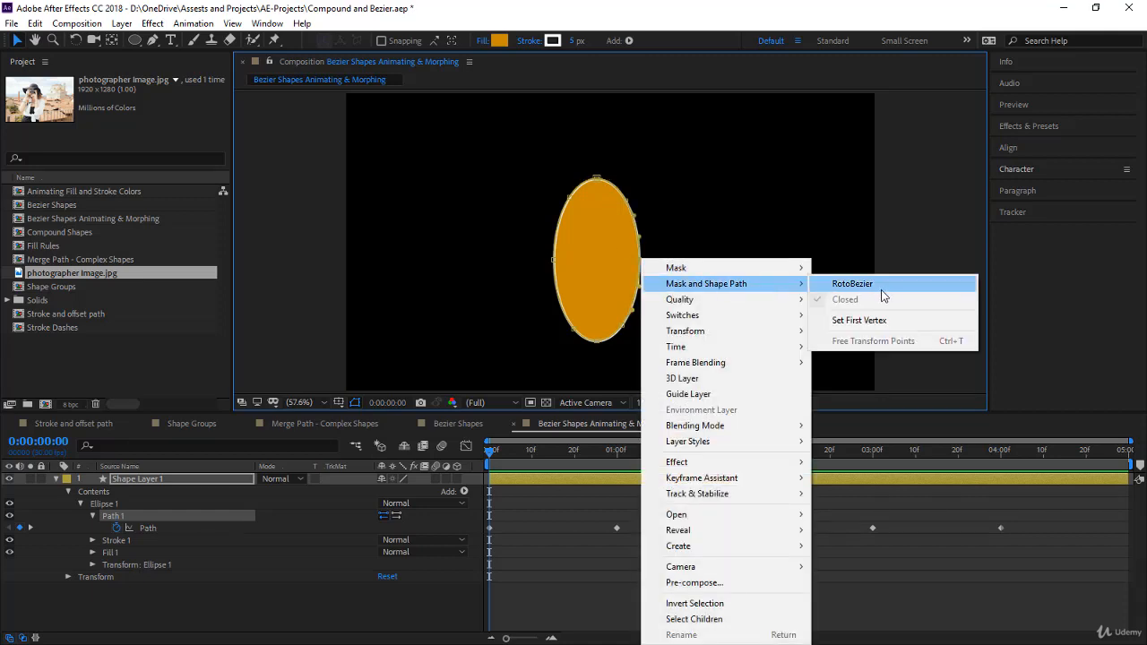
pyautogui.click(874, 320)
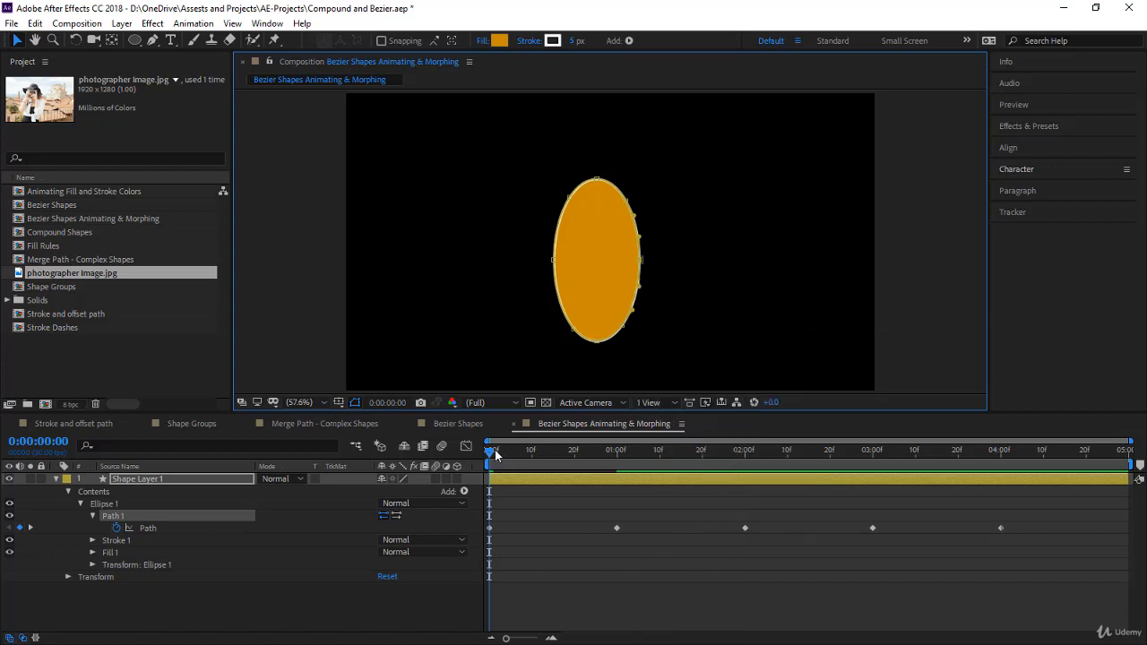
# - At the 0:00:03:00 keyframe, set the path's bottom middle point between the legs as the first vertex
pyautogui.moveTo(490, 459); pyautogui.dragTo(872, 489)
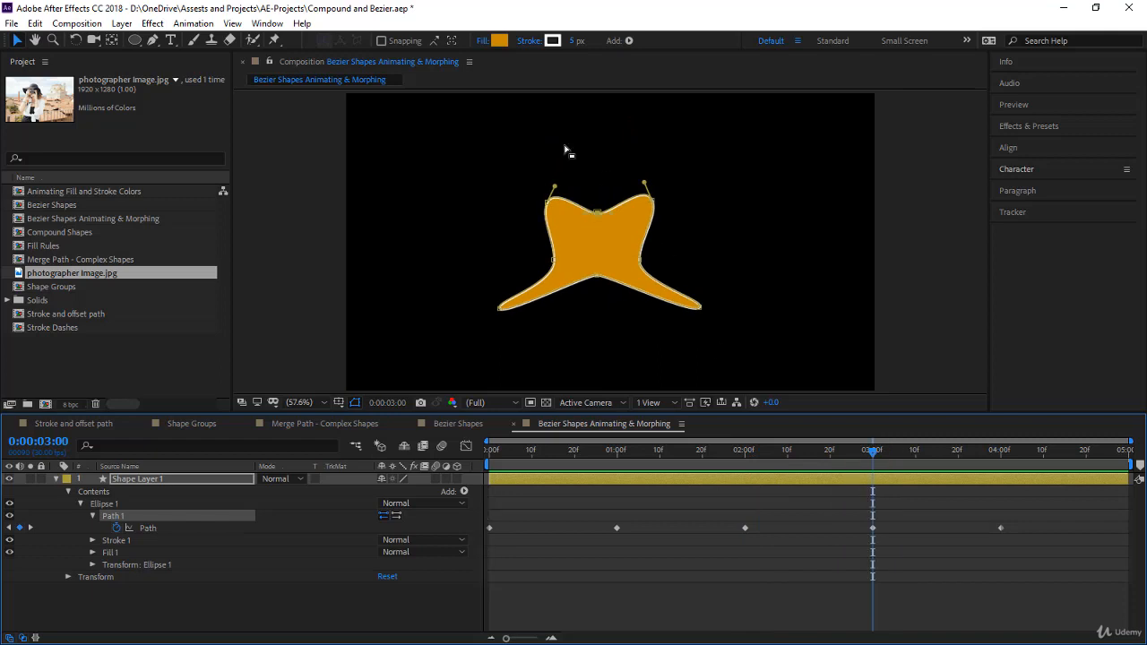
pyautogui.rightClick(600, 279)
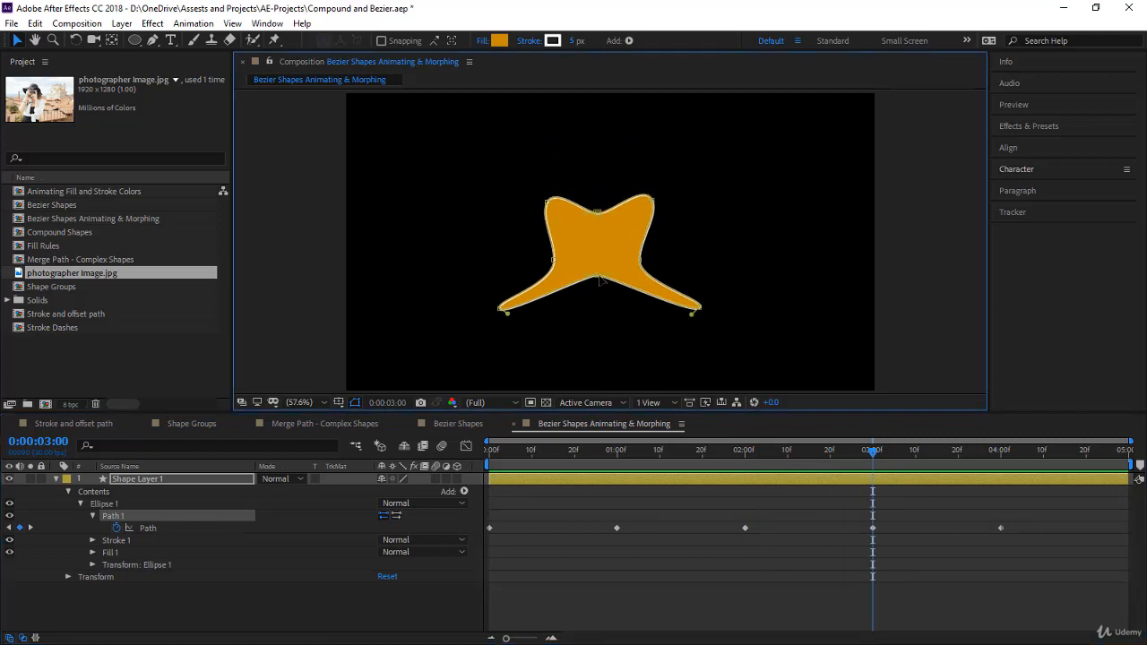
pyautogui.moveTo(646, 286)
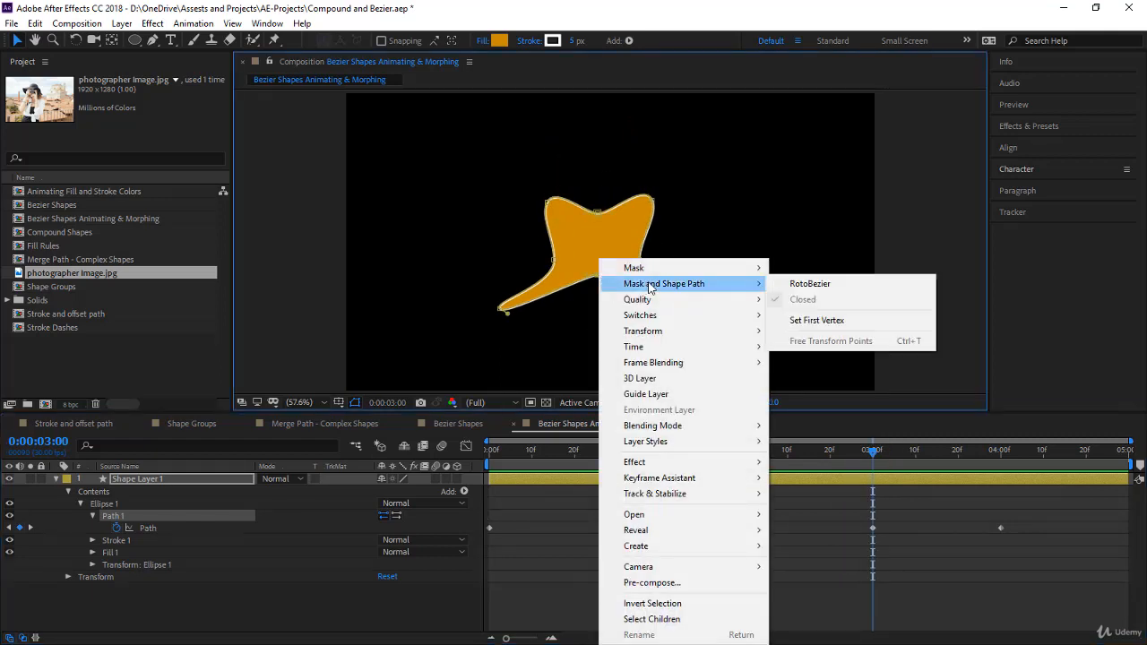
pyautogui.click(811, 319)
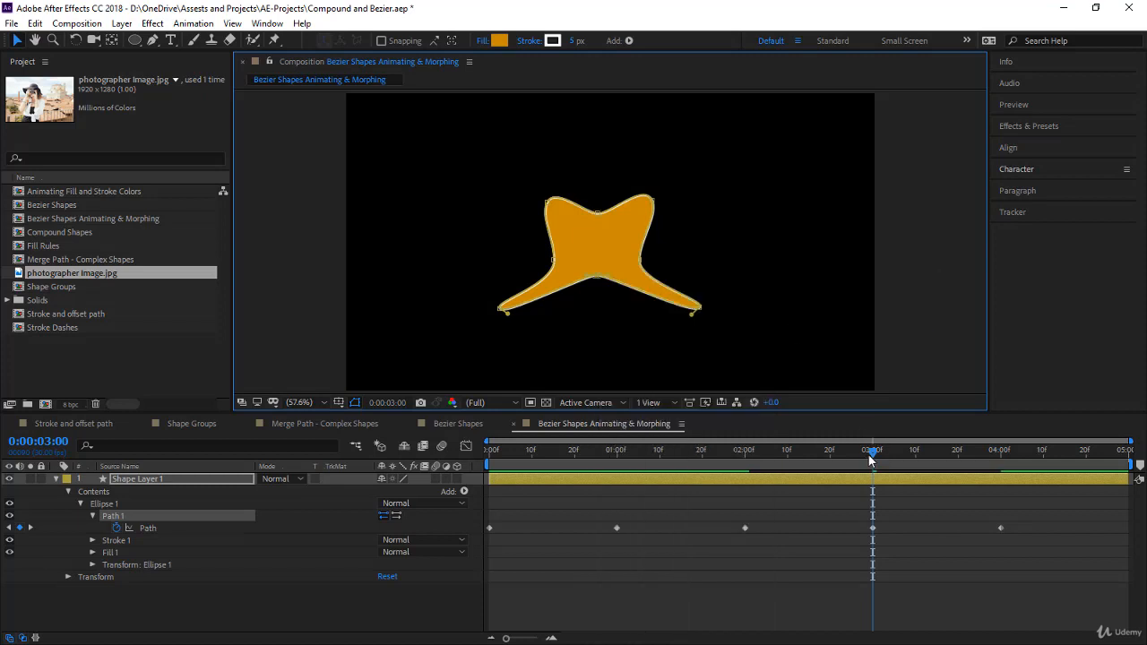
# - Scrub and play the morph from the beginning to check how the first-vertex changes affect the transitions
pyautogui.moveTo(870, 458); pyautogui.dragTo(720, 497)
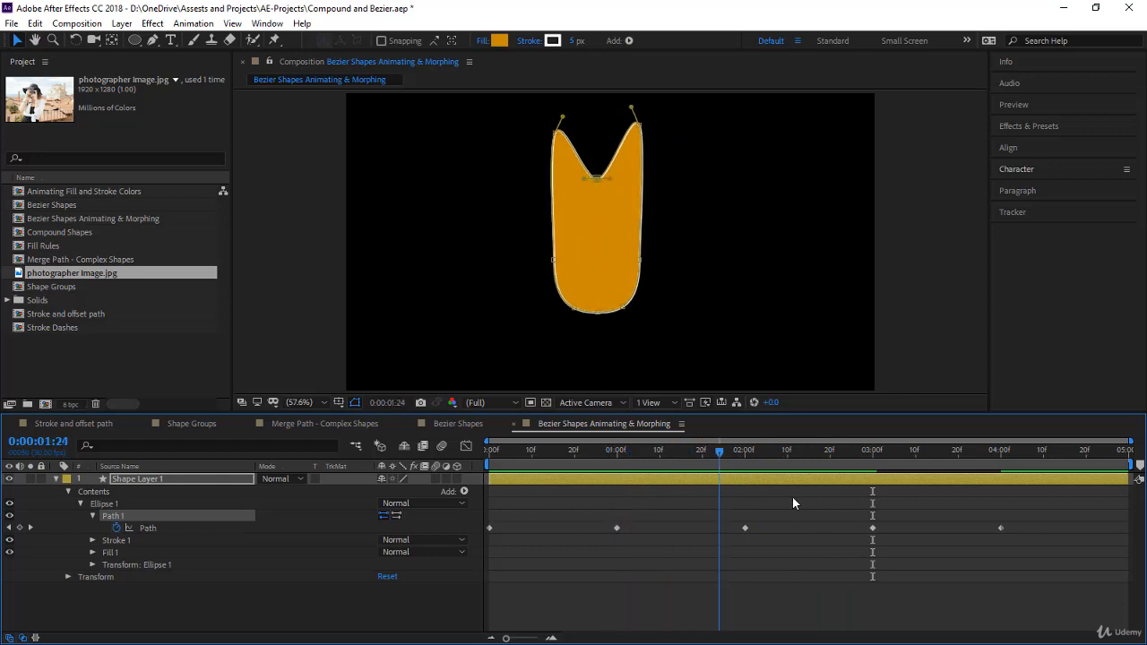
pyautogui.moveTo(792, 503); pyautogui.dragTo(873, 529)
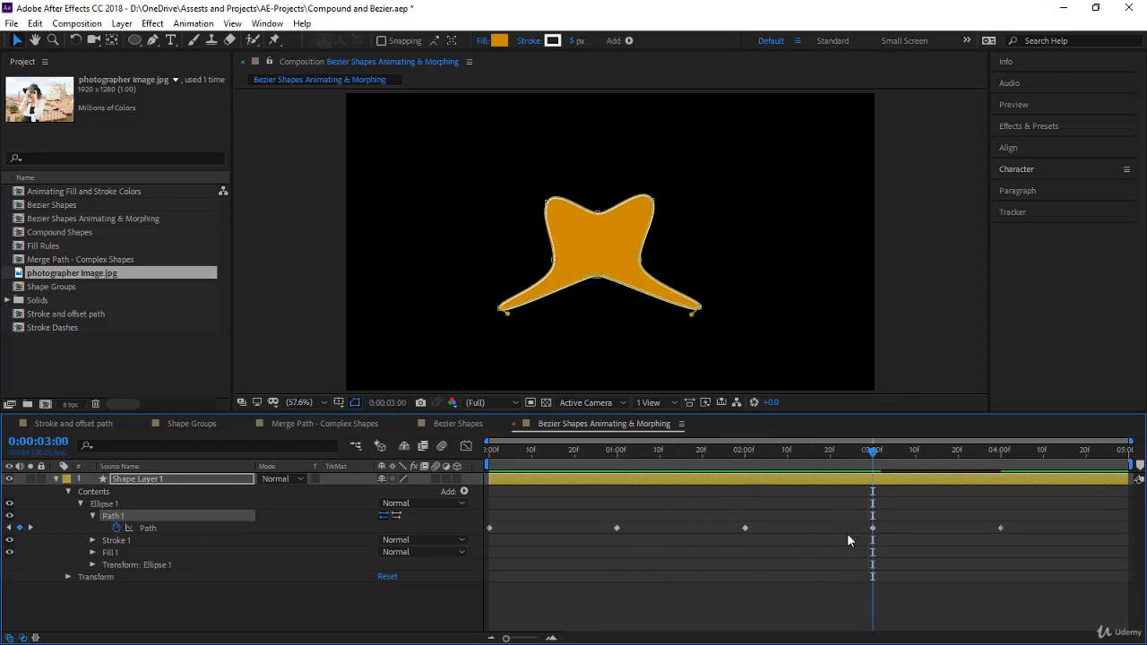
pyautogui.press('Home')
pyautogui.press('space')
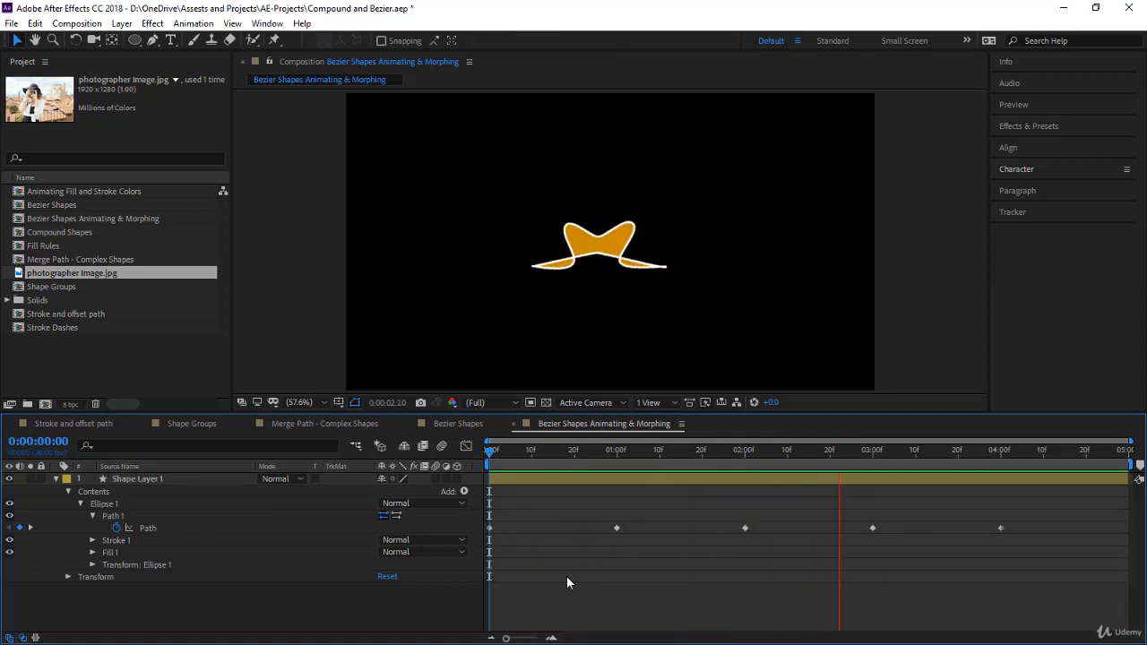
pyautogui.moveTo(842, 453); pyautogui.dragTo(859, 484)
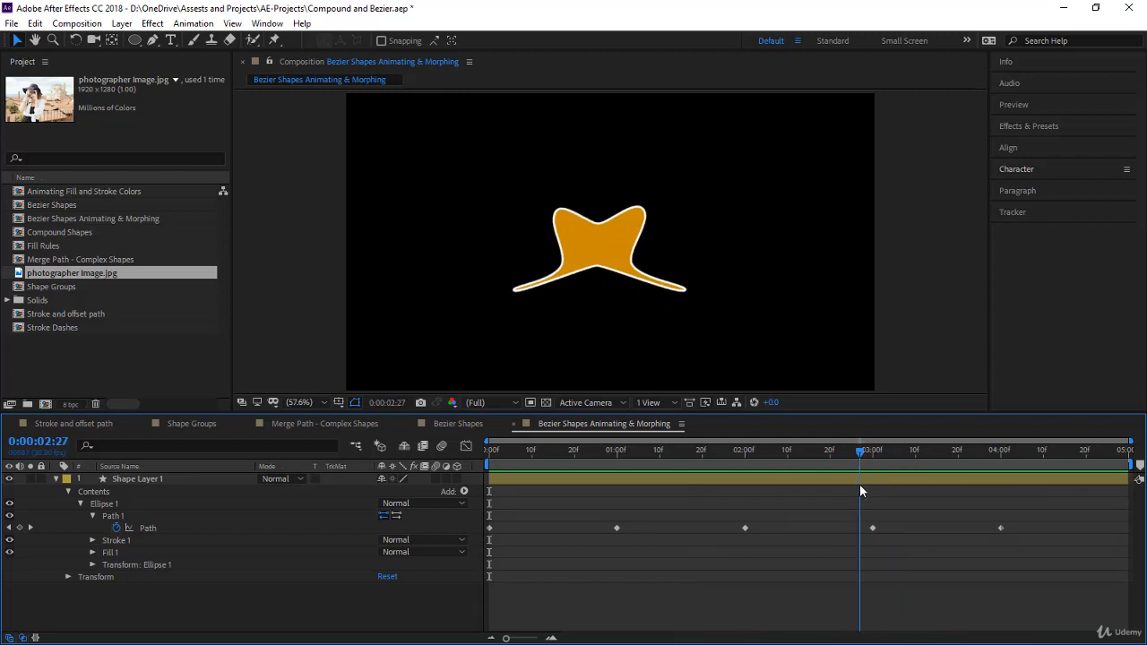
# - Select Path 1 of Shape Layer 1 at the 0:00:03:00 keyframe to inspect its vertices
pyautogui.press('k')
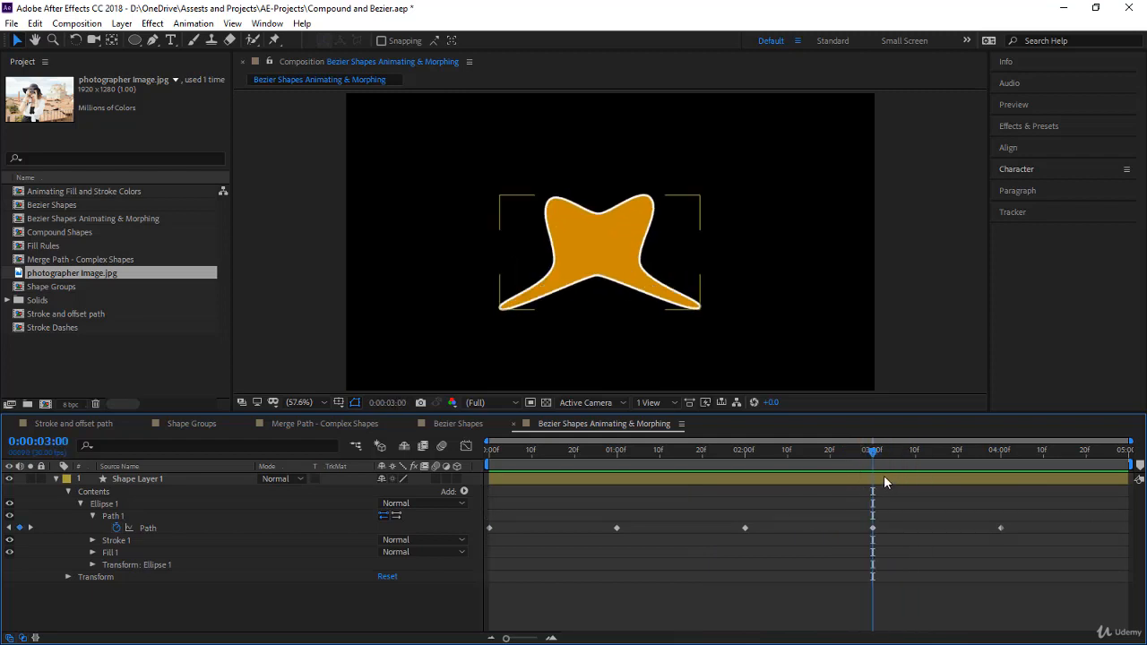
pyautogui.click(648, 285)
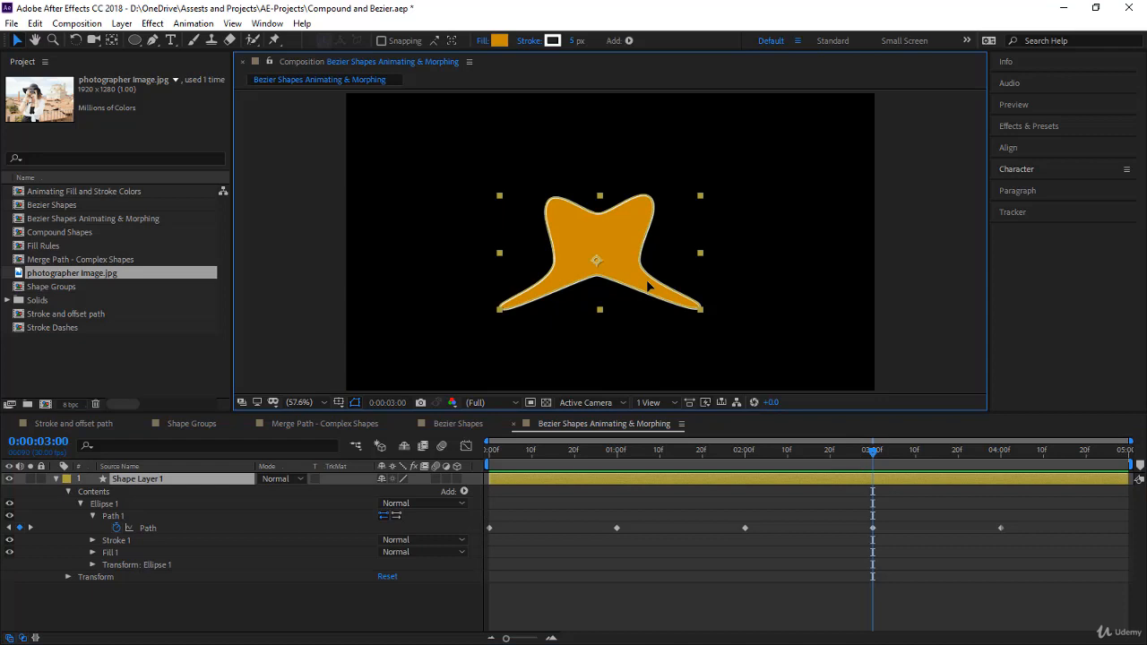
pyautogui.click(198, 525)
pyautogui.click(196, 517)
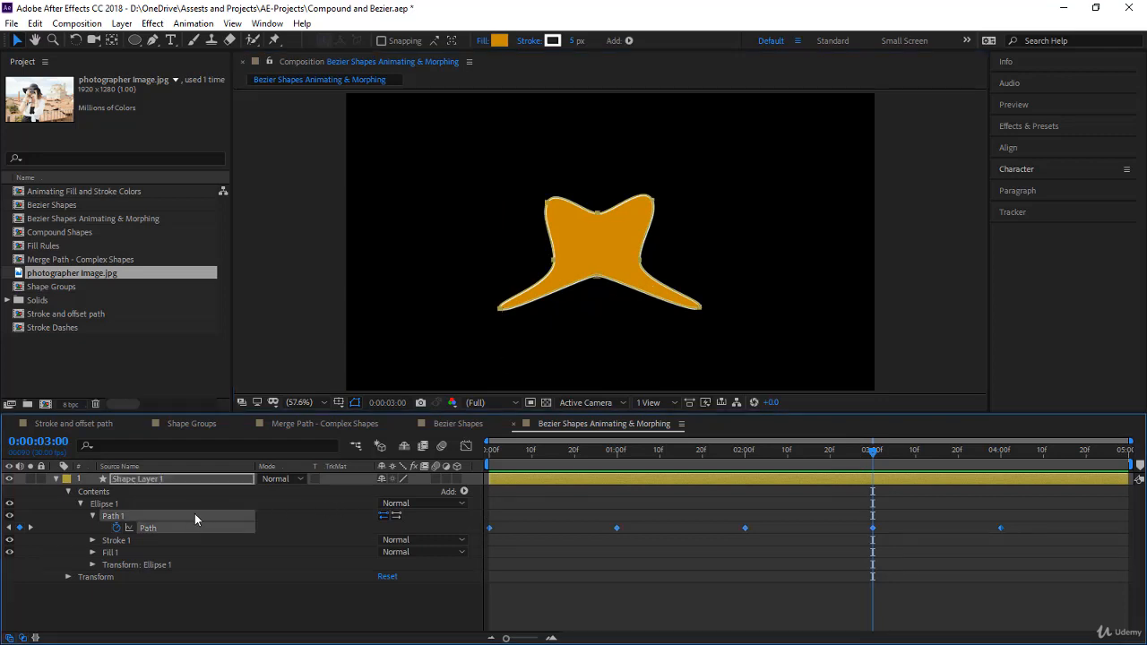
pyautogui.click(141, 525)
pyautogui.click(203, 482)
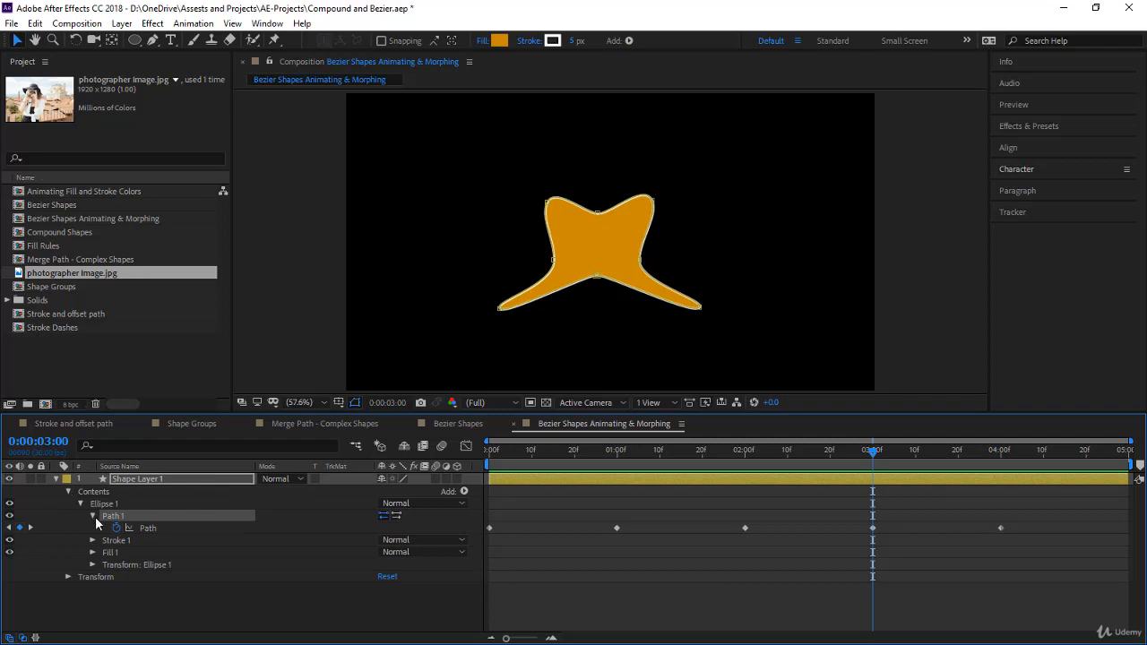
# - Hide Shape Layer 1 and collapse its properties
pyautogui.click(9, 479)
pyautogui.click(132, 480)
pyautogui.click(55, 480)
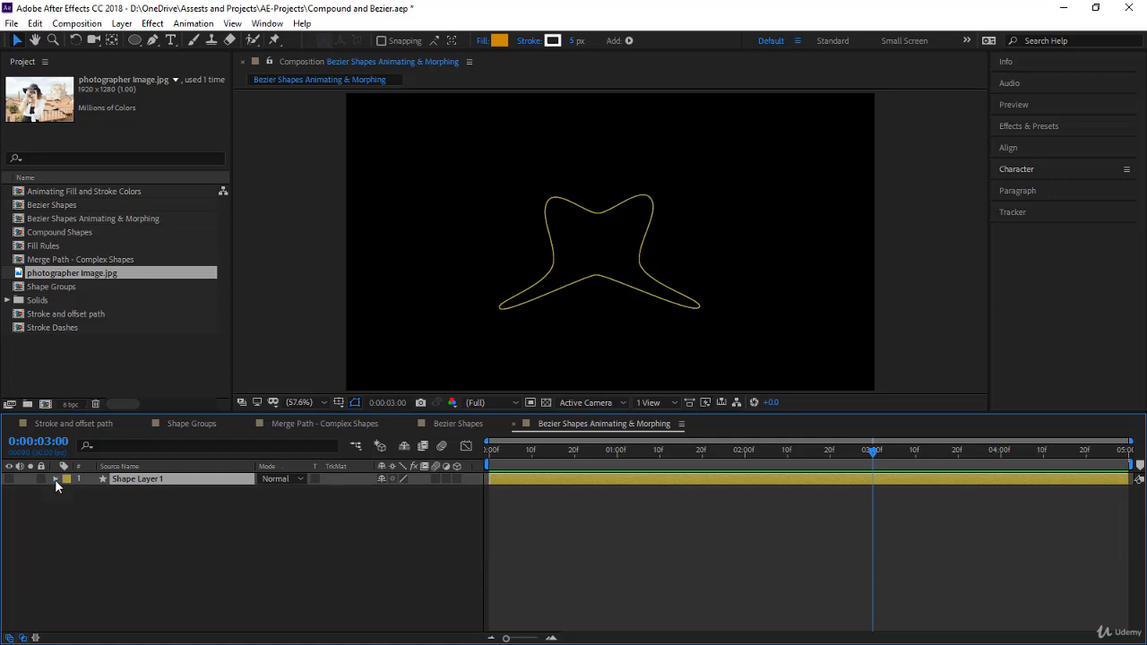
# - With no layer selected, draw a circle on the left side of the composition as a new shape layer
pyautogui.click(204, 562)
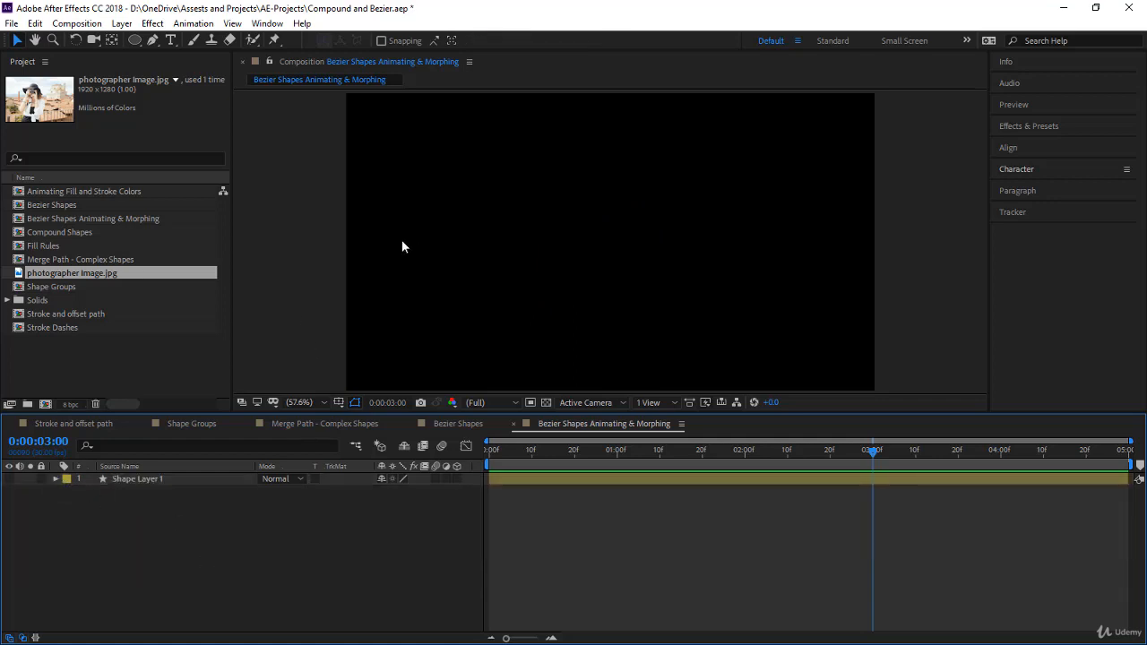
pyautogui.click(134, 39)
pyautogui.moveTo(392, 197)
pyautogui.mouseDown()
pyautogui.moveTo(456, 273)
pyautogui.moveTo(491, 291)
pyautogui.mouseUp()
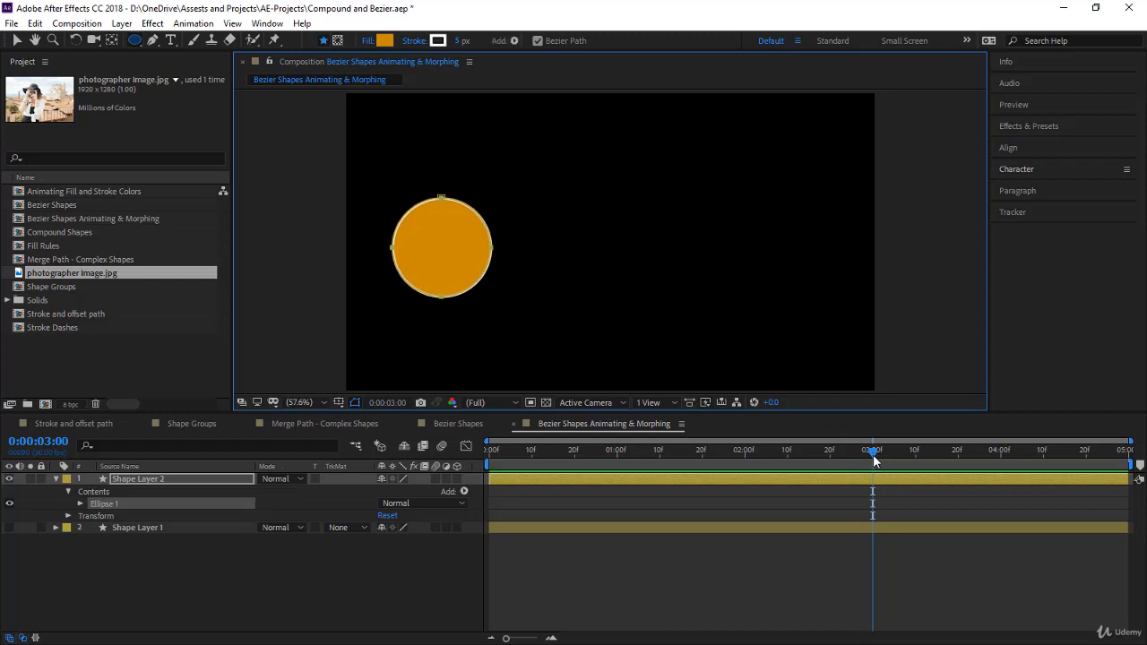
# - Add a Path keyframe for the new circle at 0:00:00:00
pyautogui.moveTo(874, 452); pyautogui.dragTo(578, 452)
pyautogui.press('Home')
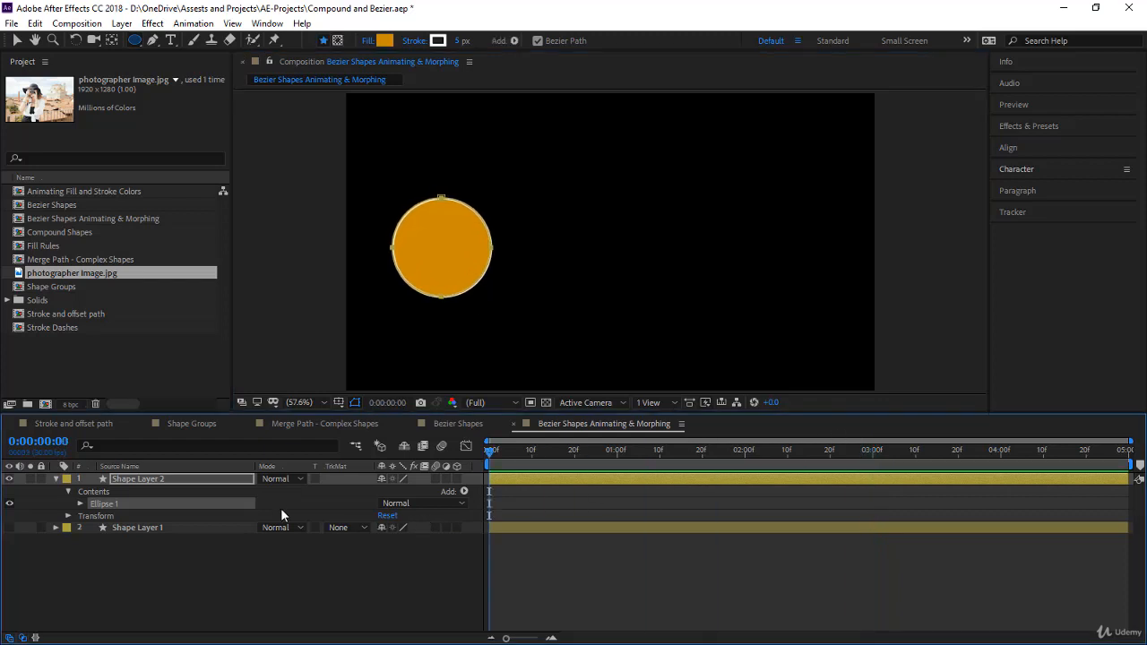
pyautogui.click(81, 504)
pyautogui.click(91, 516)
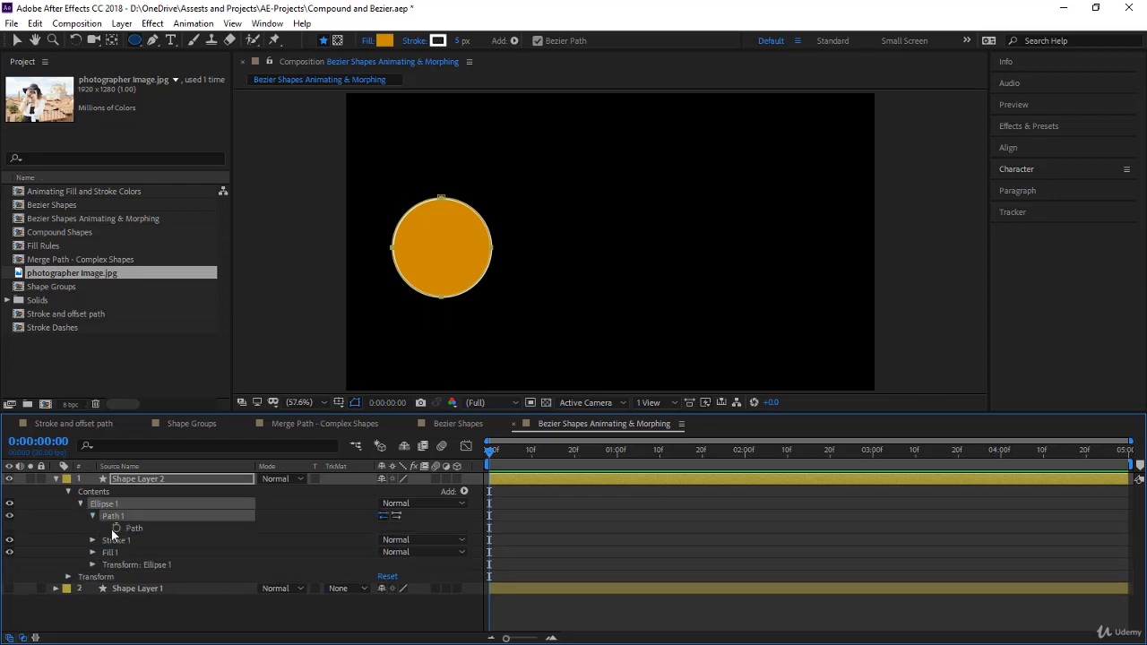
pyautogui.click(116, 527)
# - At 0:00:01:00, draw a tall rectangle on the right side of the composition within Shape Layer 2
pyautogui.moveTo(492, 450); pyautogui.dragTo(618, 473)
pyautogui.click(584, 509)
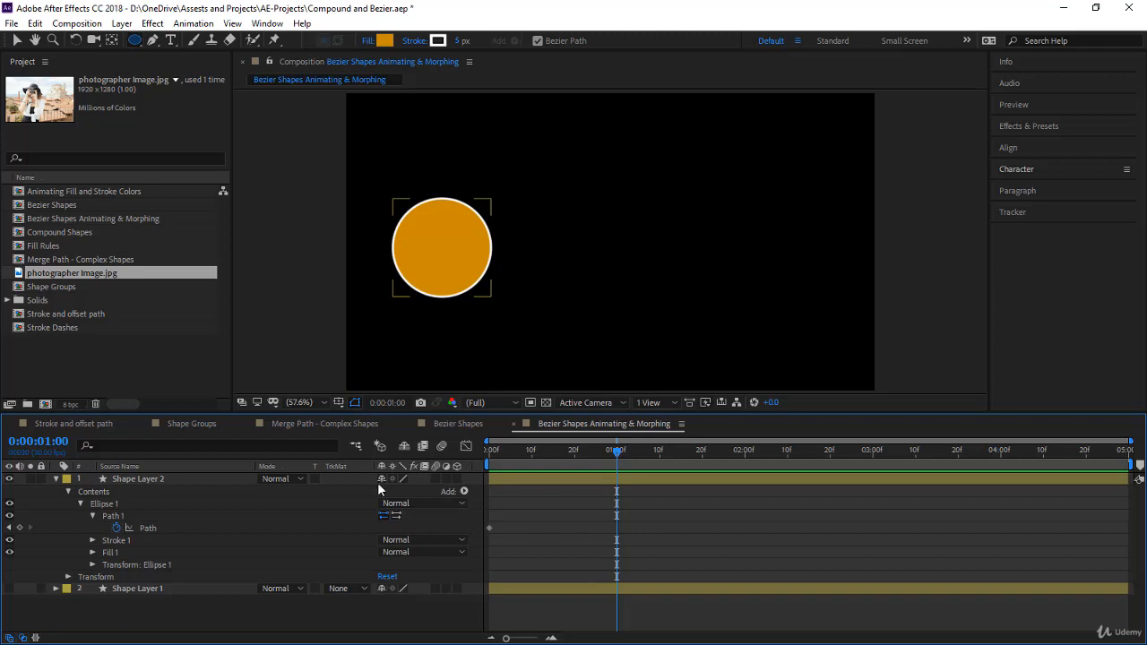
pyautogui.click(135, 40)
pyautogui.moveTo(173, 44); pyautogui.dragTo(175, 42)
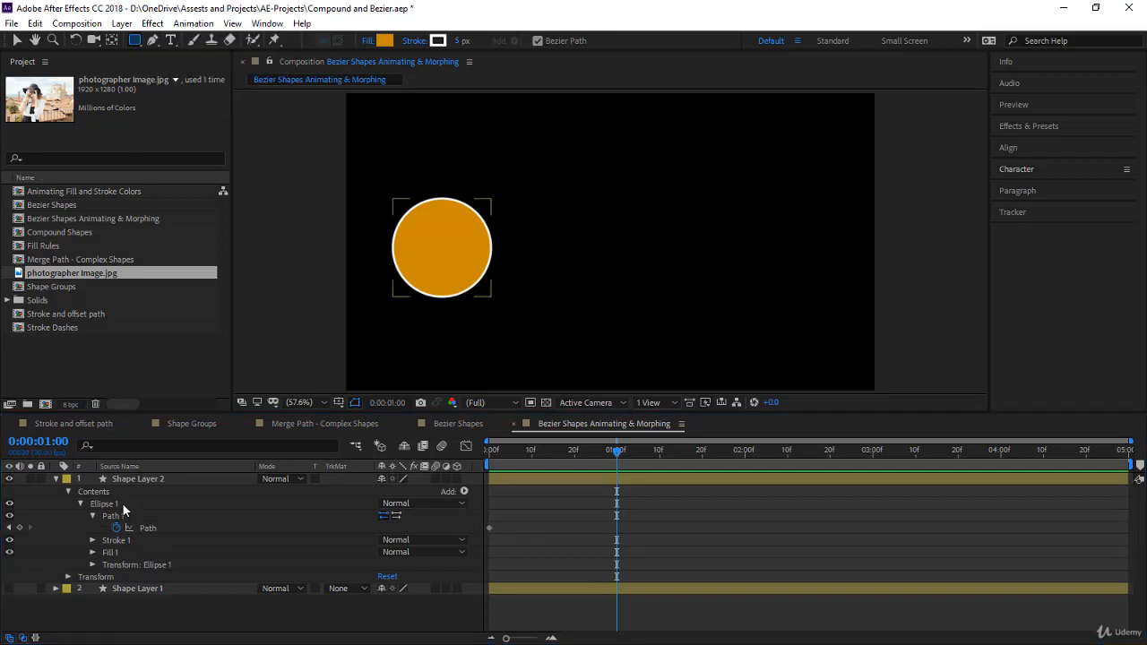
pyautogui.click(108, 503)
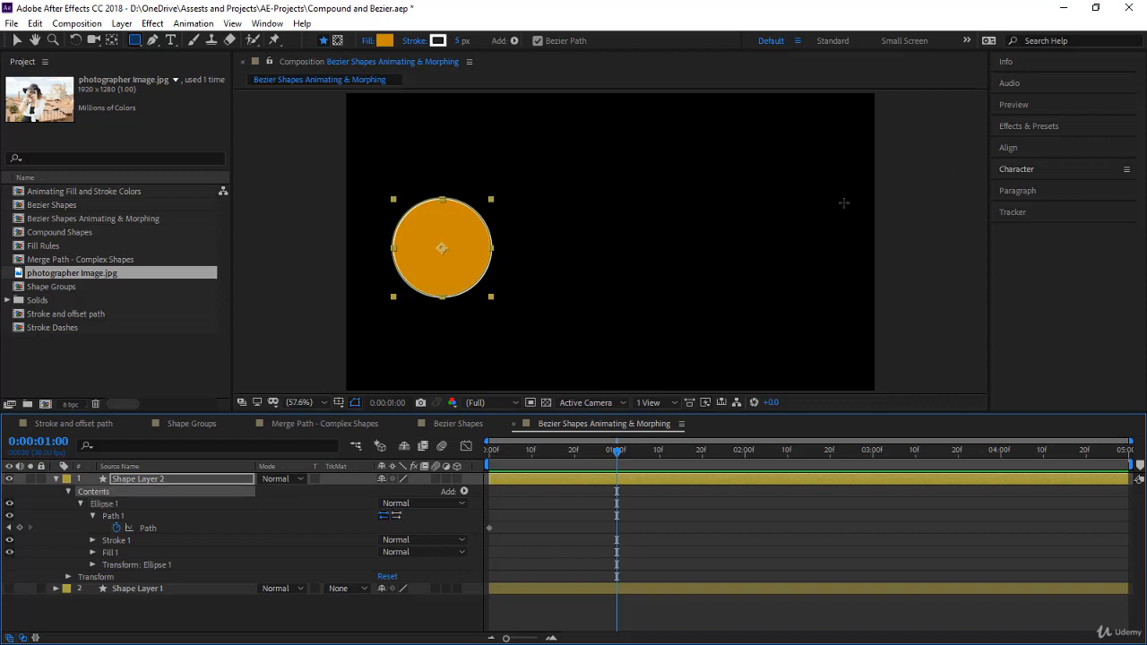
pyautogui.moveTo(742, 179); pyautogui.dragTo(840, 341)
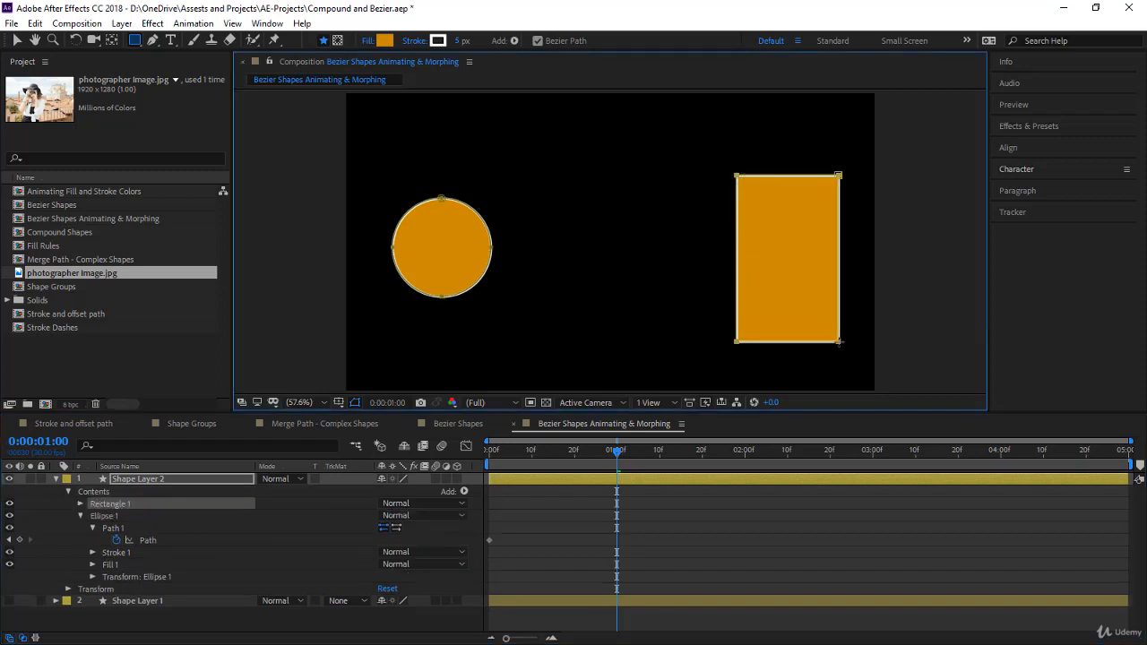
# - Copy Rectangle 1's Path and paste it onto Ellipse 1's Path at 0:00:01:00
pyautogui.click(81, 504)
pyautogui.click(92, 516)
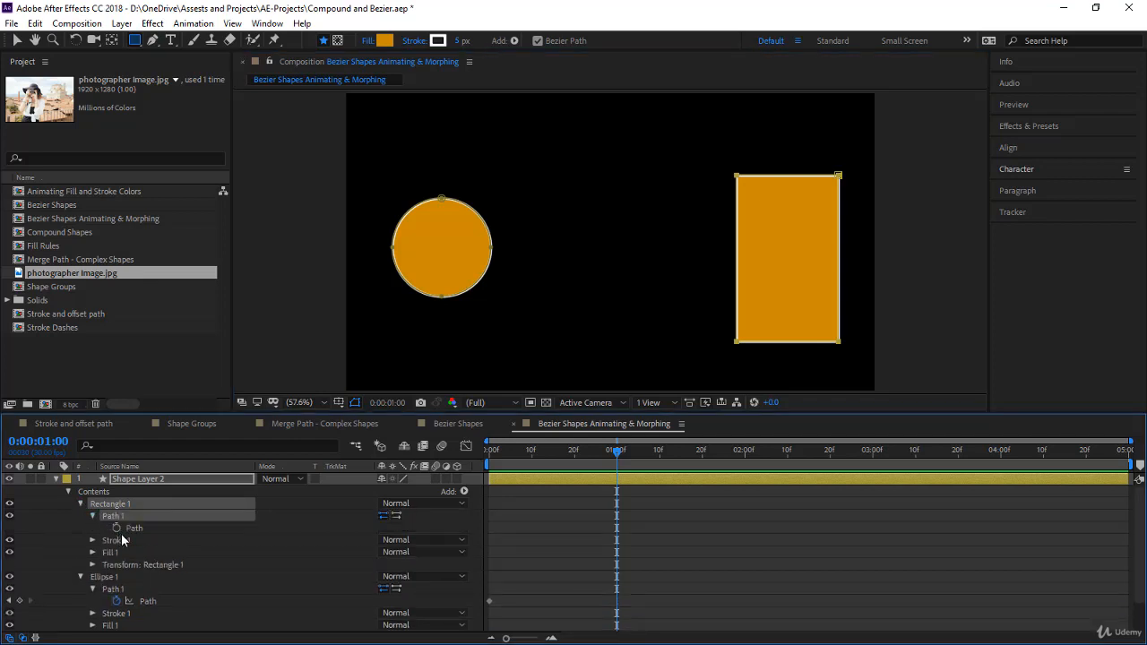
pyautogui.click(136, 531)
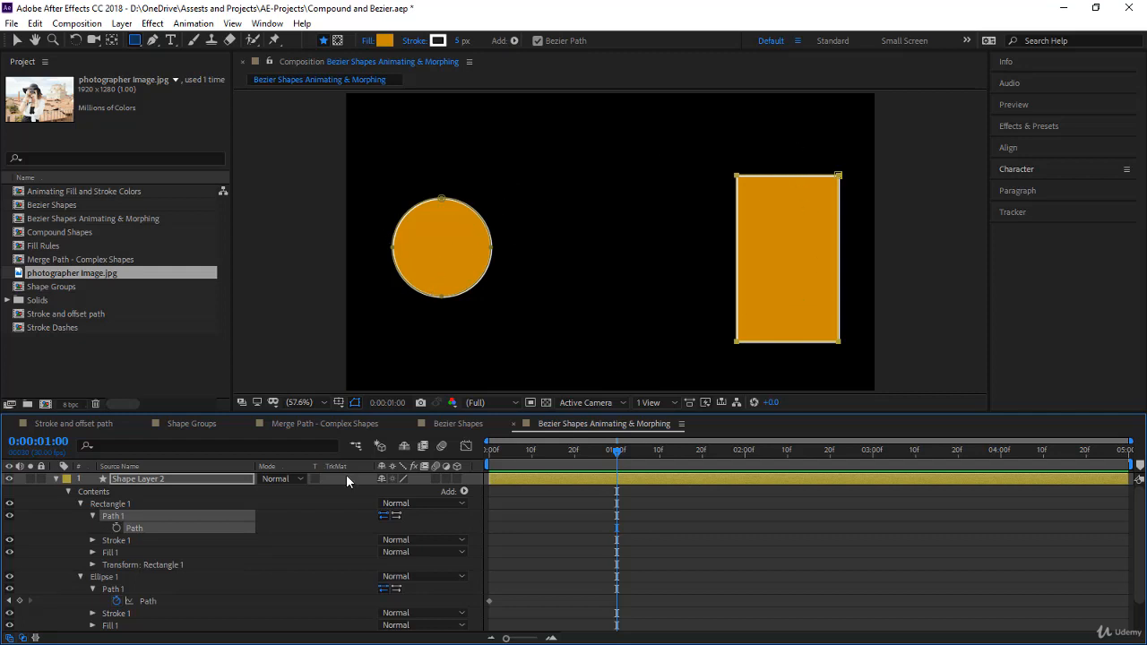
pyautogui.click(119, 517)
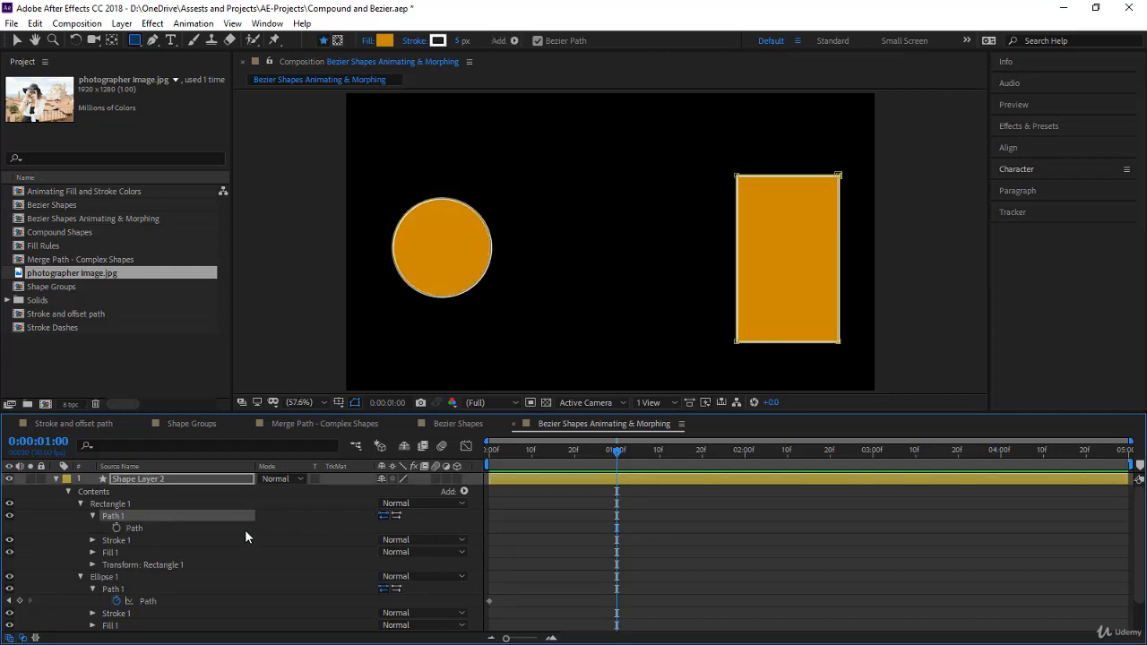
pyautogui.click(175, 528)
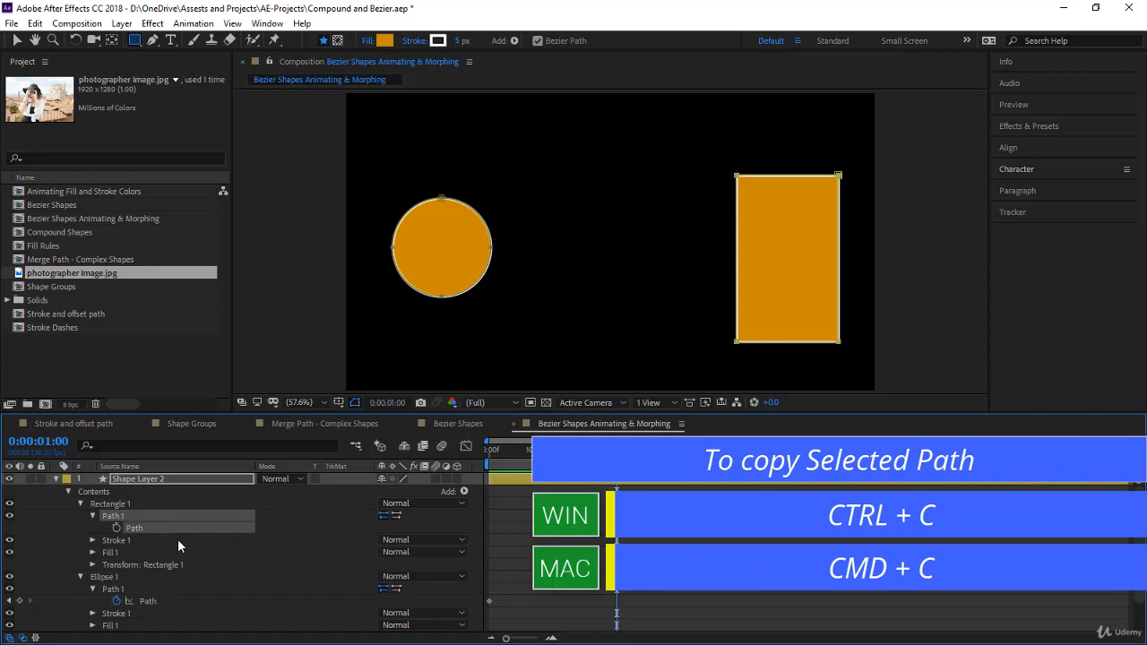
pyautogui.scroll(-3, 177, 539)
pyautogui.click(172, 565)
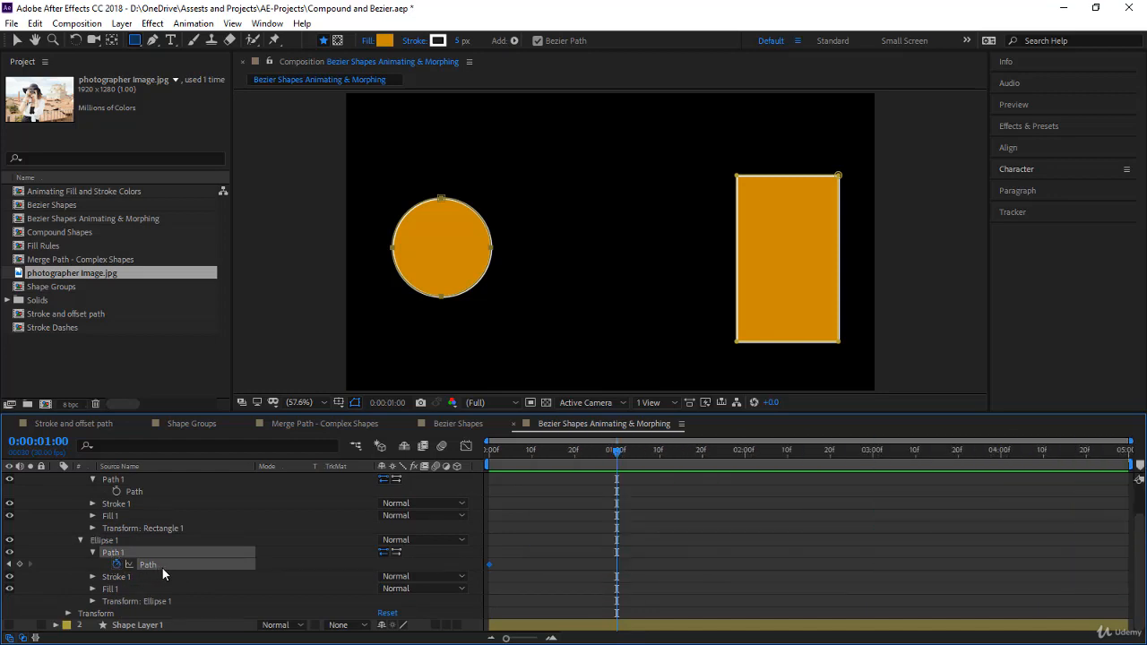
pyautogui.hotkey('ctrl', 'v')
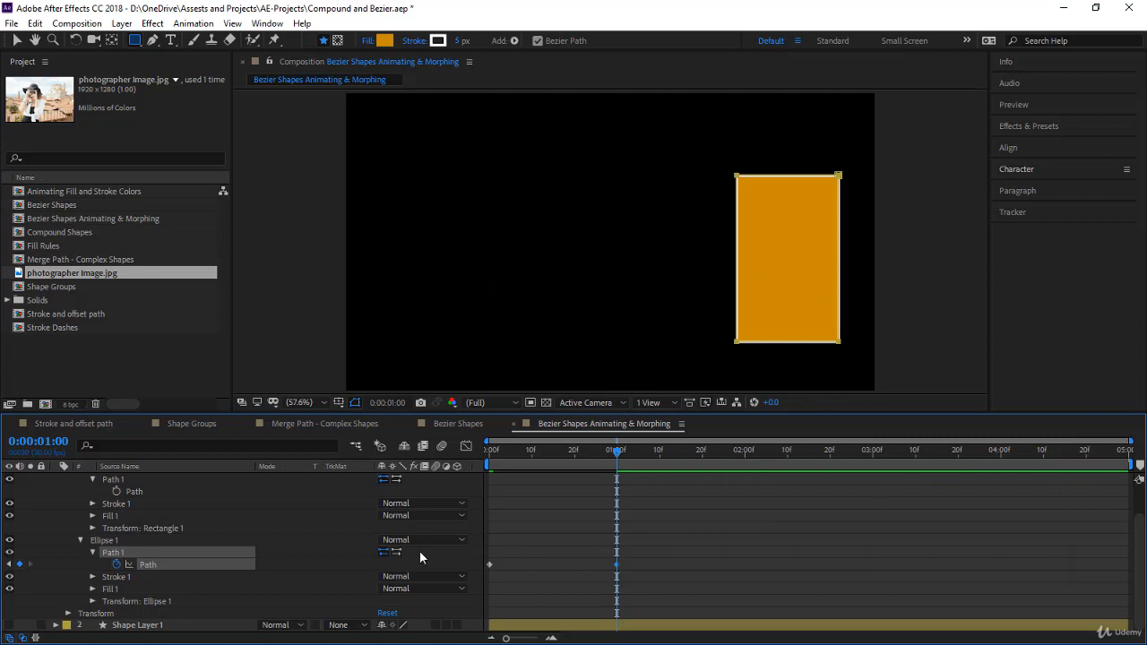
# - Hide the Rectangle 1 group and preview the circle-to-rectangle morph from the beginning
pyautogui.scroll(2, 312, 553)
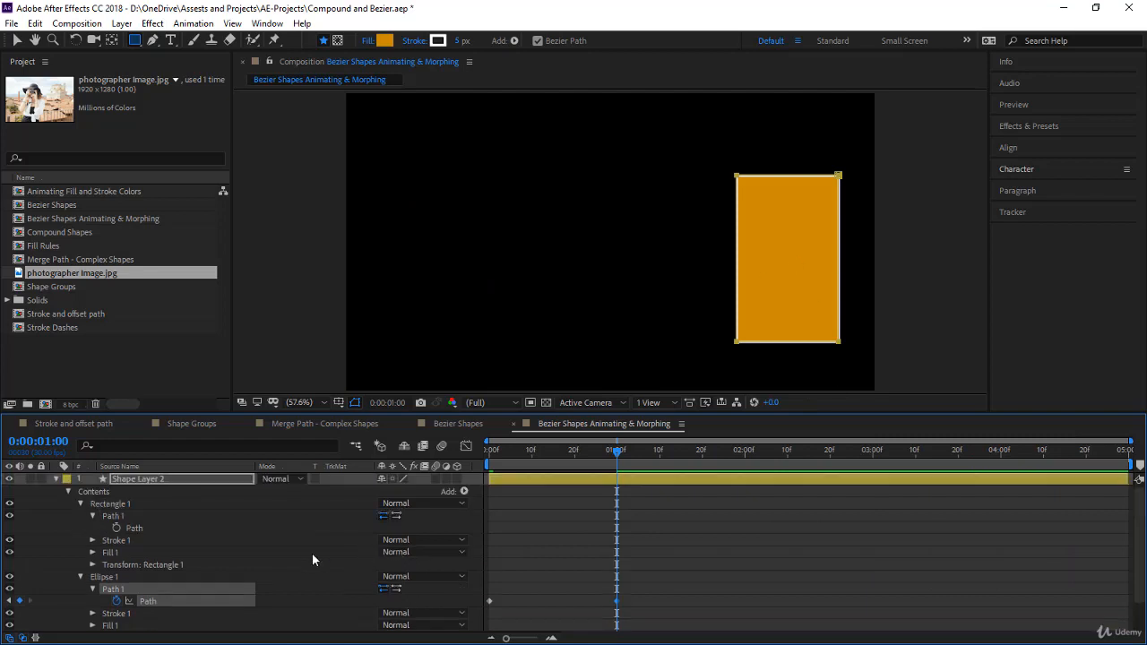
pyautogui.click(9, 504)
pyautogui.moveTo(615, 454); pyautogui.dragTo(430, 475)
pyautogui.press('F2')
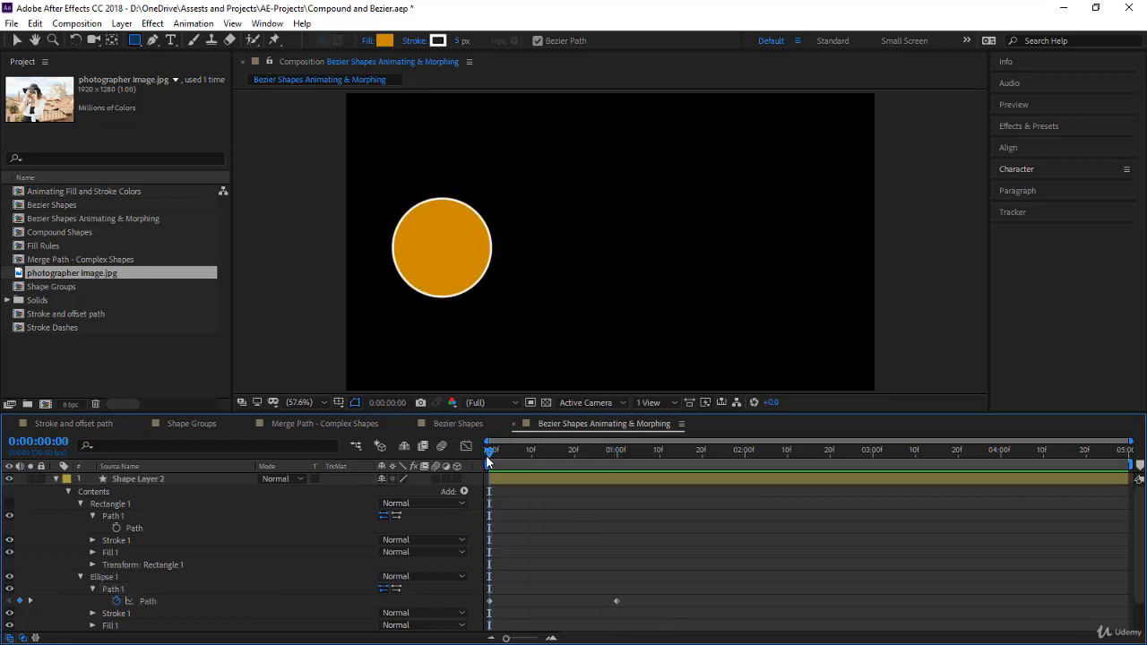
pyautogui.press('space')
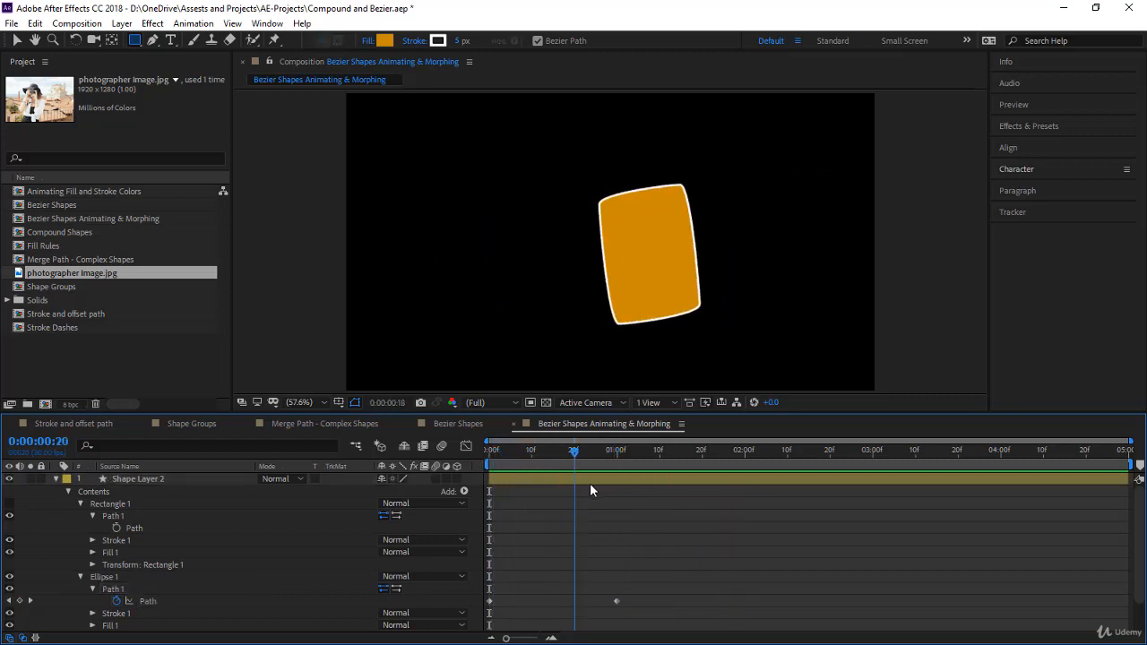
# - Stop the preview and delete Ellipse 1's Path keyframe at 0:00:01:00
pyautogui.press('space')
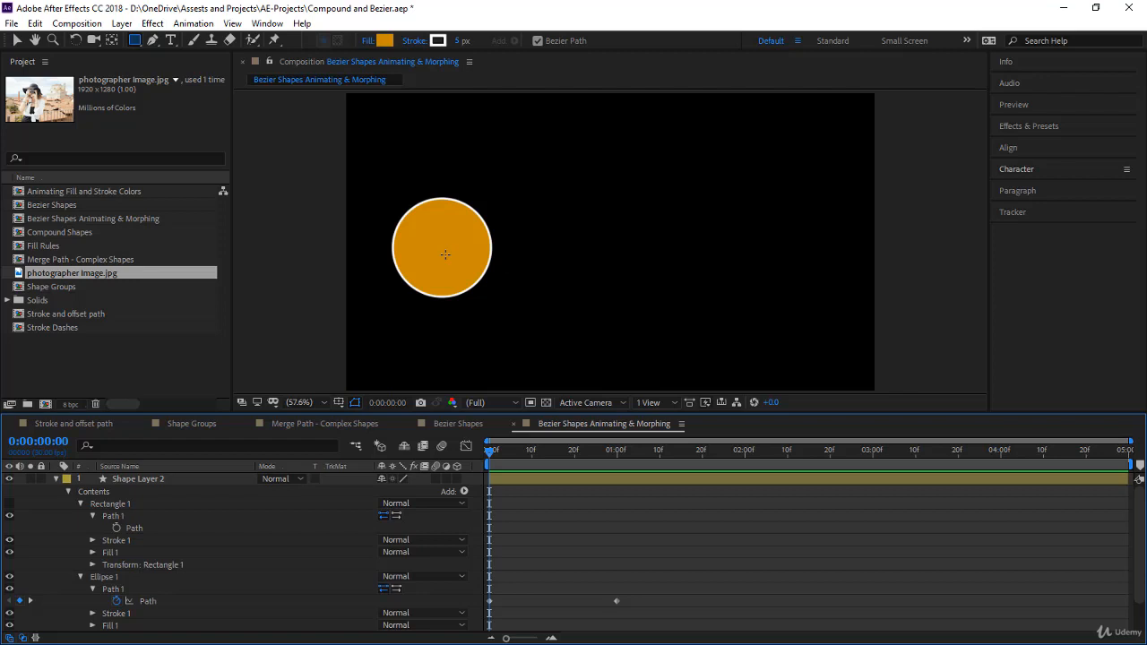
pyautogui.moveTo(492, 451); pyautogui.dragTo(620, 481)
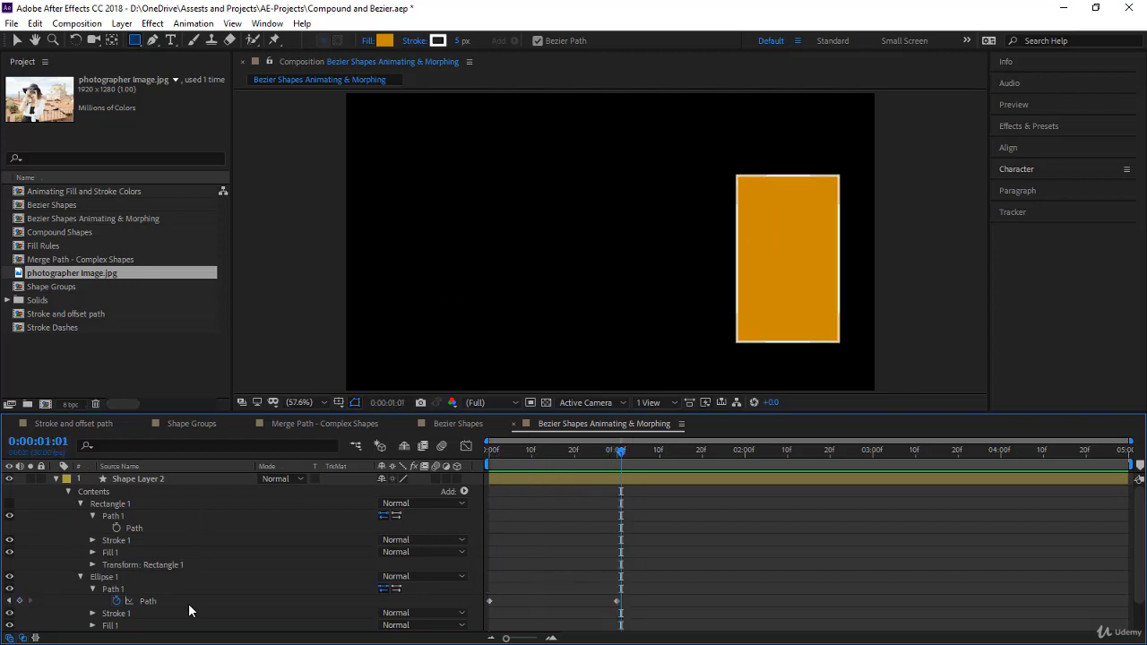
pyautogui.click(212, 528)
pyautogui.moveTo(614, 449); pyautogui.dragTo(639, 570)
pyautogui.scroll(-1, 524, 531)
pyautogui.press('Delete')
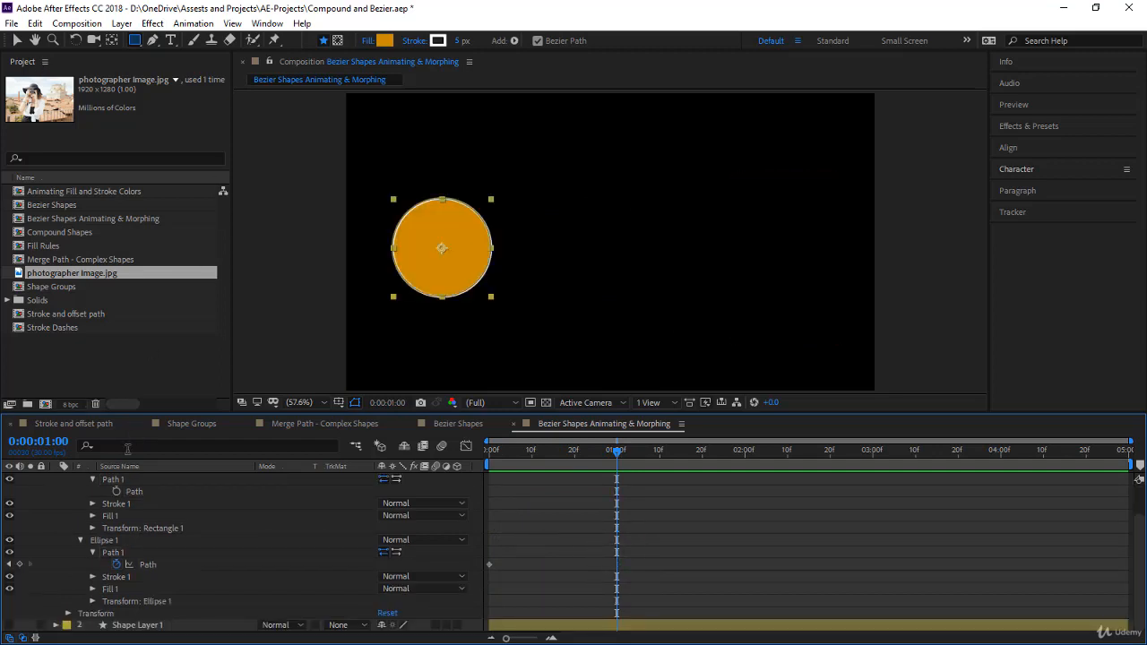
# - Unhide the Rectangle 1 group and set its group transform to 164% Scale and 53° Rotation
pyautogui.scroll(1, 139, 479)
pyautogui.click(9, 506)
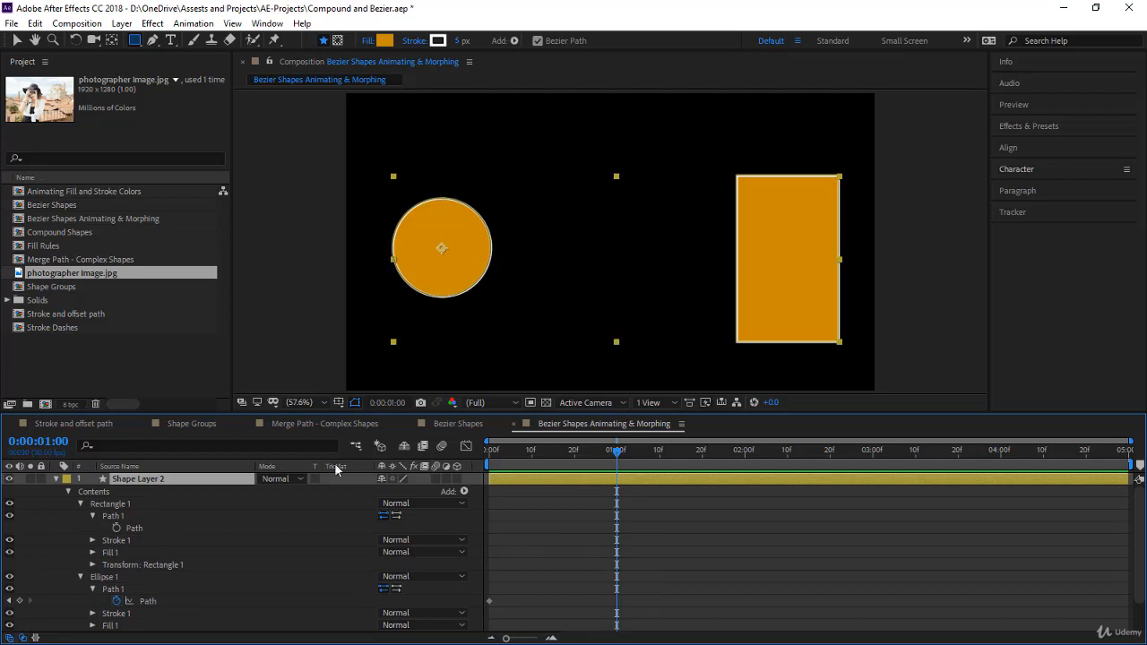
pyautogui.click(92, 564)
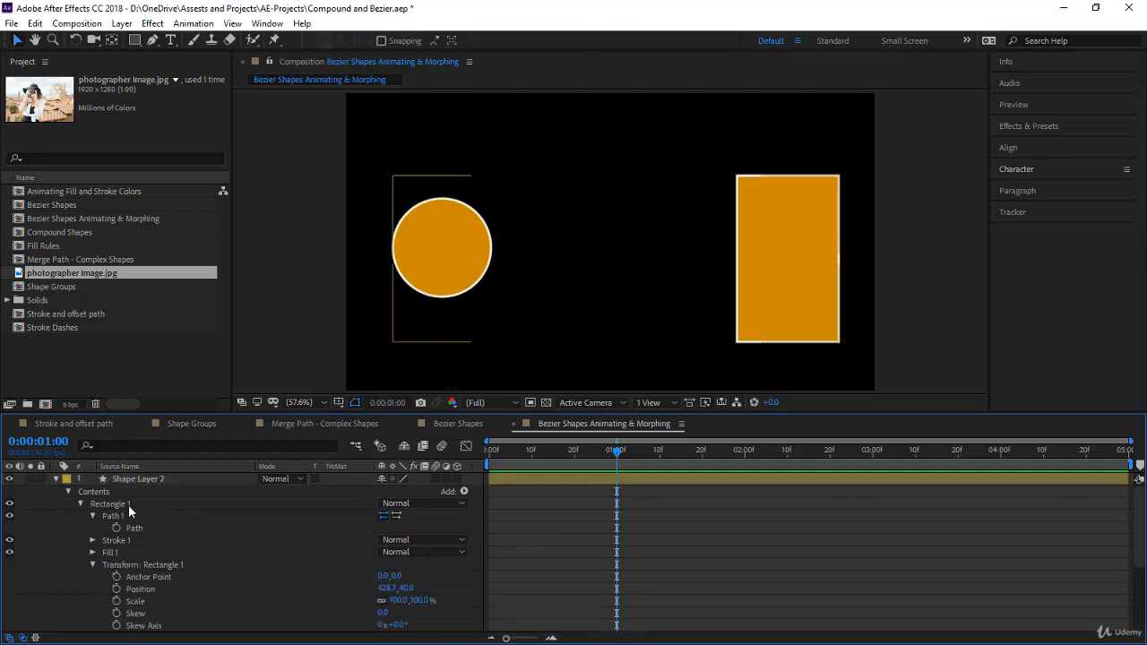
pyautogui.click(128, 505)
pyautogui.scroll(-3, 270, 536)
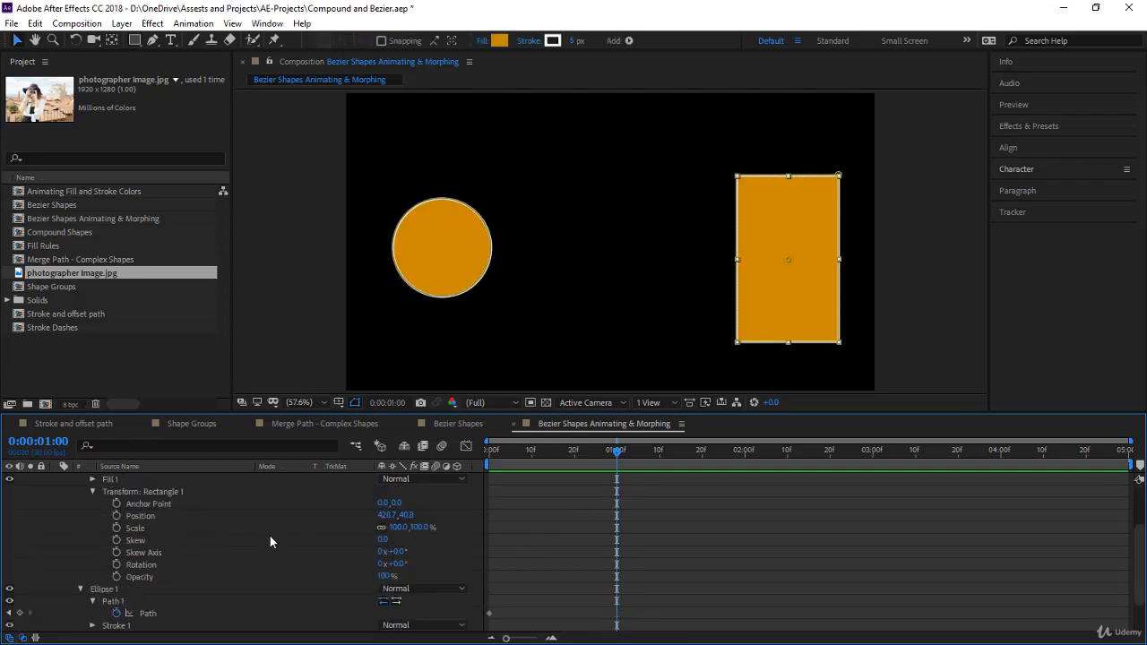
pyautogui.moveTo(408, 525); pyautogui.dragTo(448, 525)
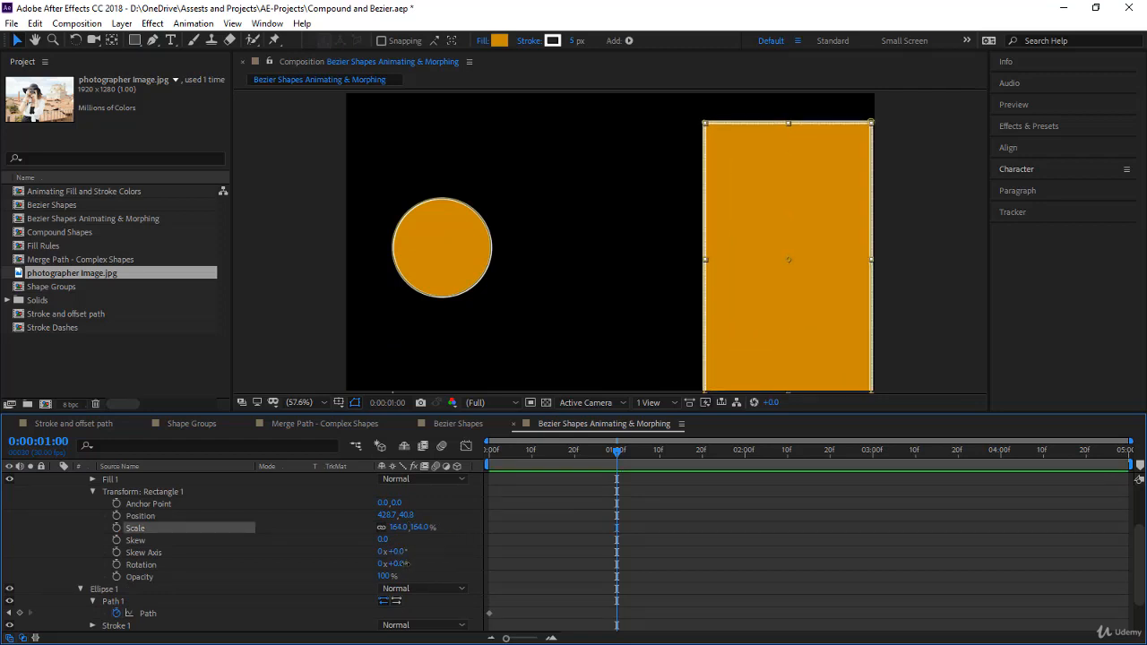
pyautogui.moveTo(400, 564); pyautogui.dragTo(444, 564)
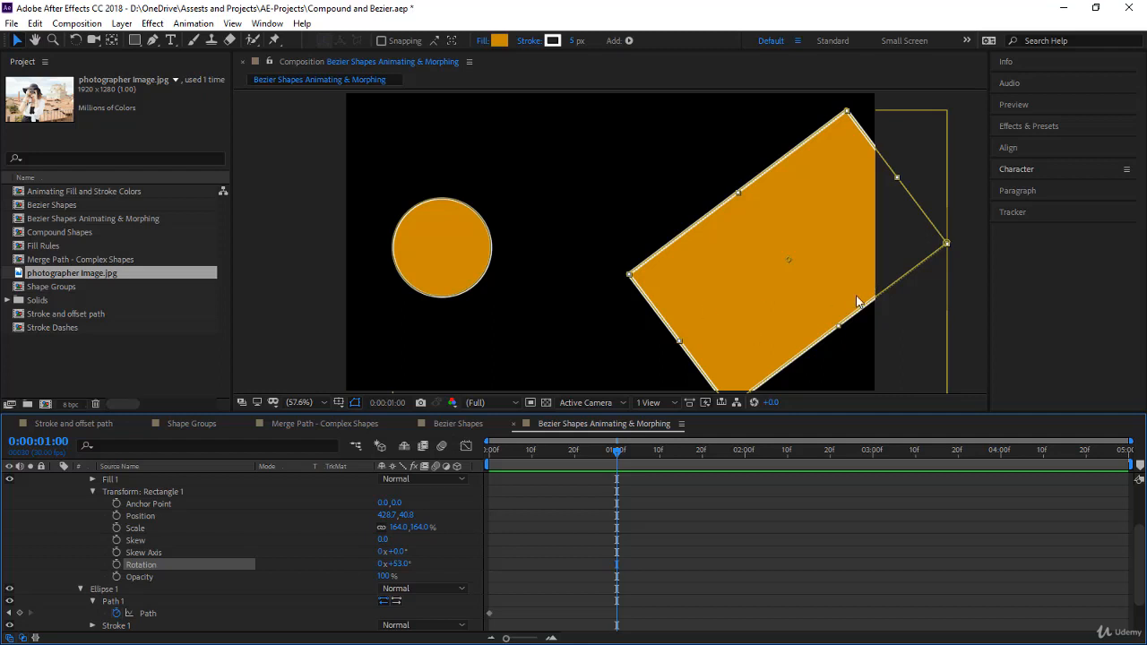
# - Copy the transformed Rectangle 1's Path and paste it onto Ellipse 1's Path at 0:00:01:00
pyautogui.scroll(3, 235, 561)
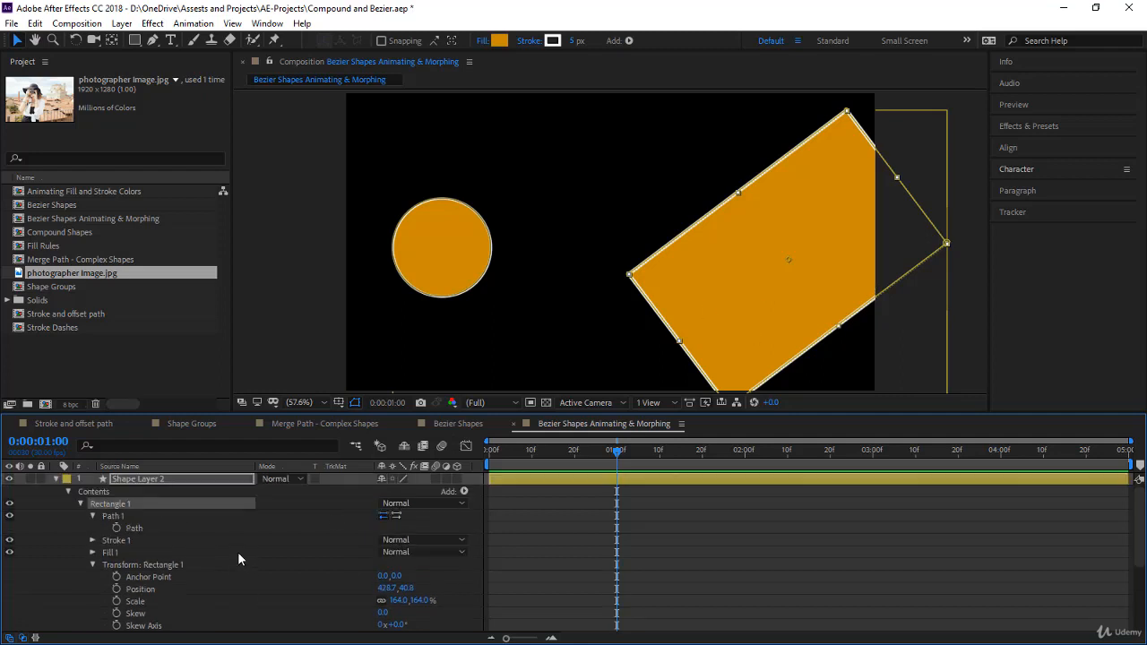
pyautogui.click(152, 529)
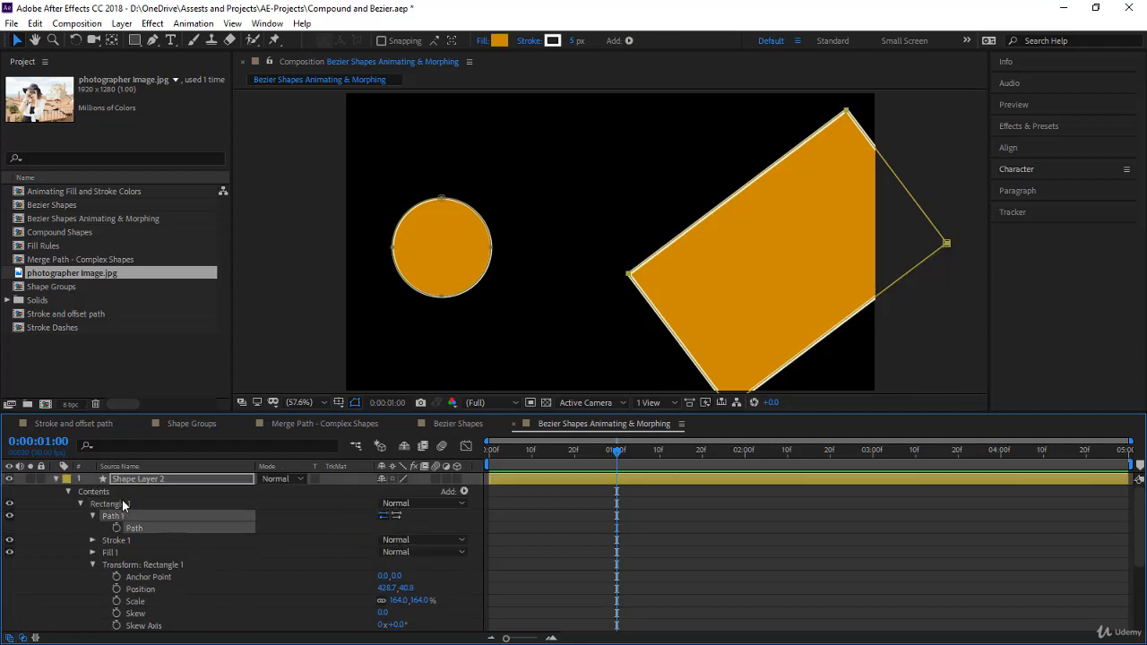
pyautogui.scroll(-3, 222, 529)
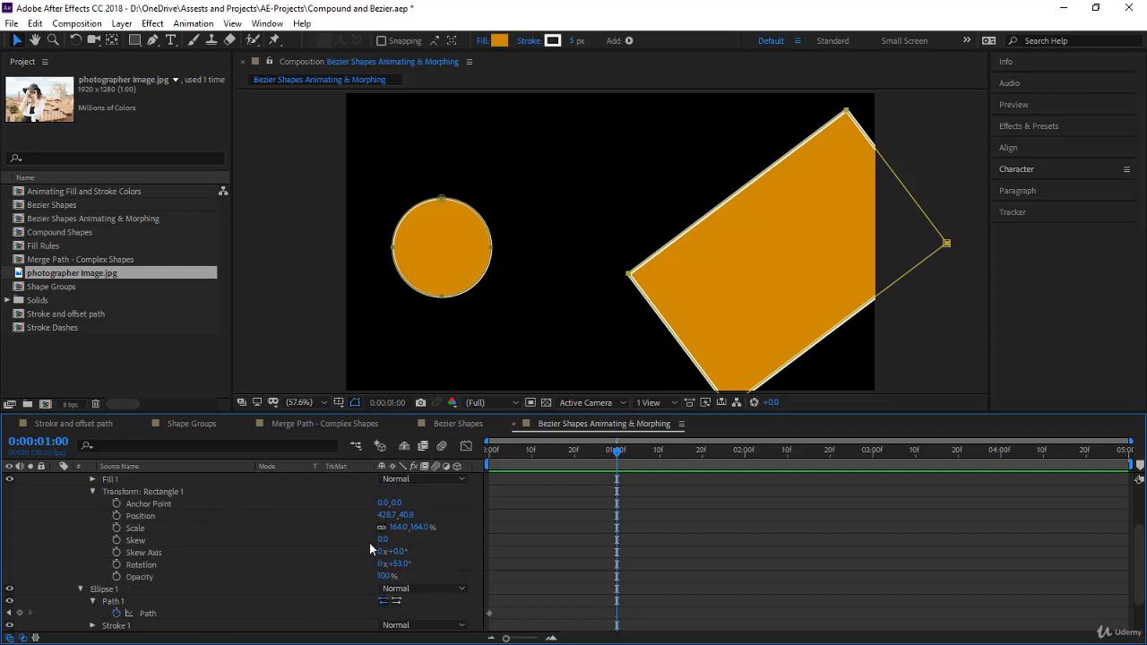
pyautogui.scroll(-2, 369, 549)
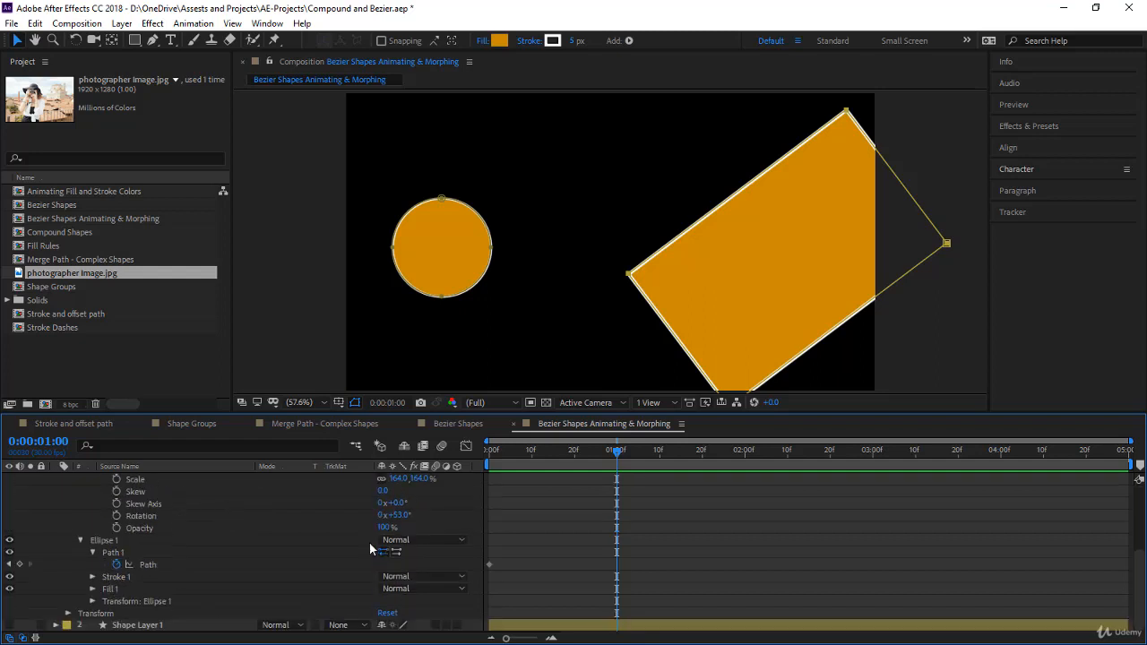
pyautogui.click(161, 566)
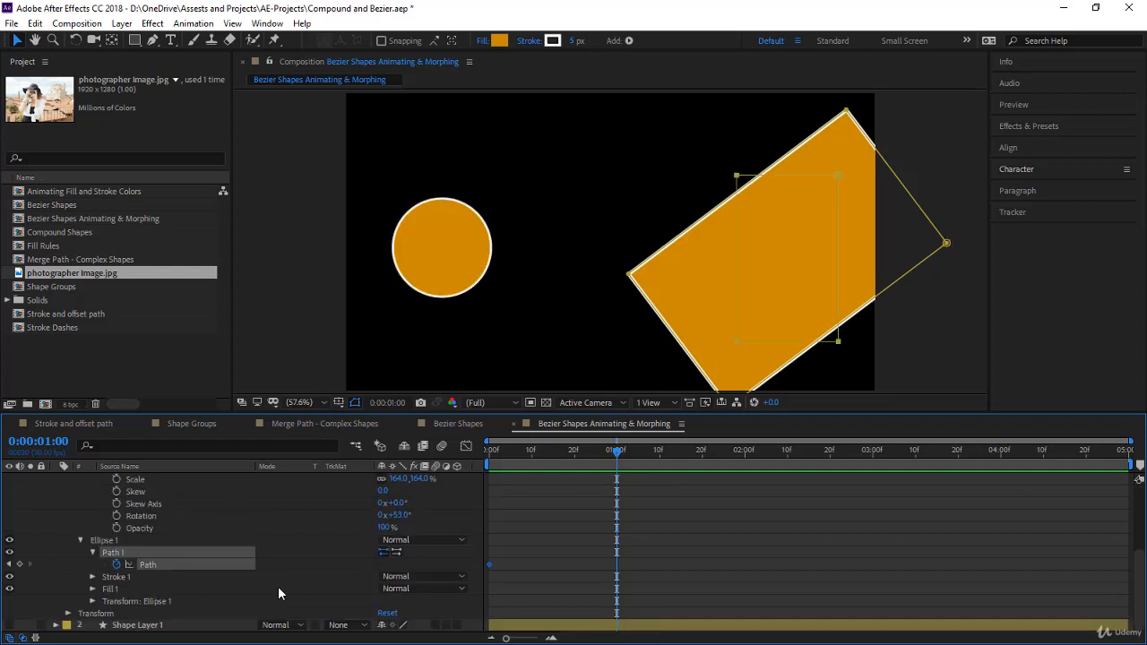
pyautogui.hotkey('ctrl', 'v')
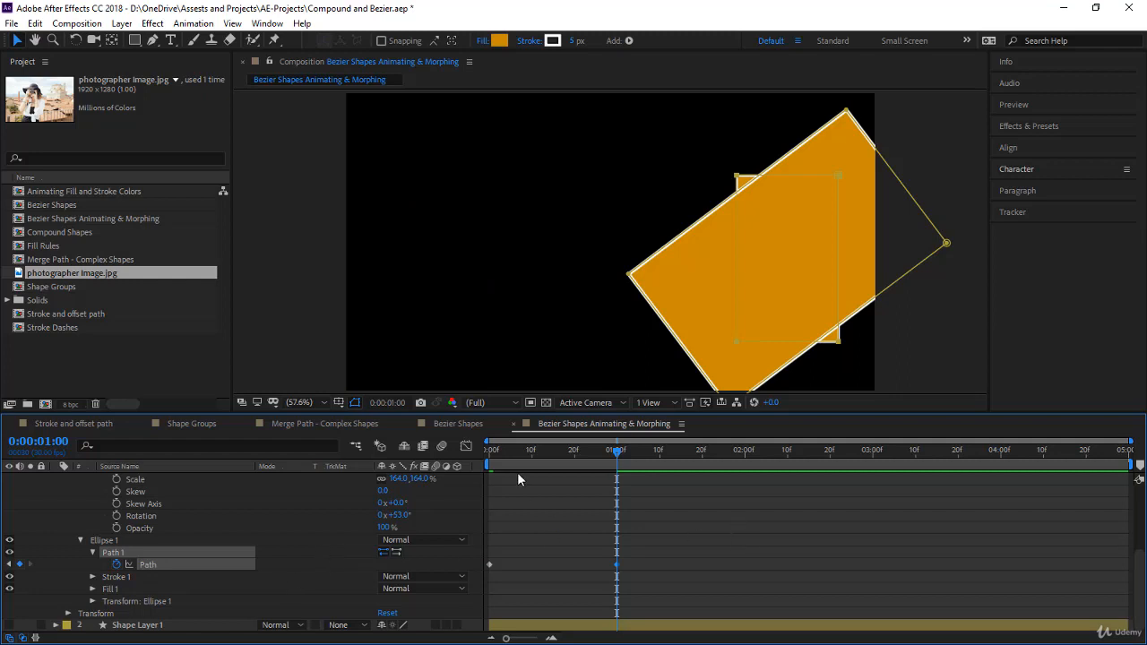
# - Hide the Rectangle 1 group, select Ellipse 1's Path keyframe at 0:00:01:00, and return to the start of the composition
pyautogui.scroll(4, 188, 515)
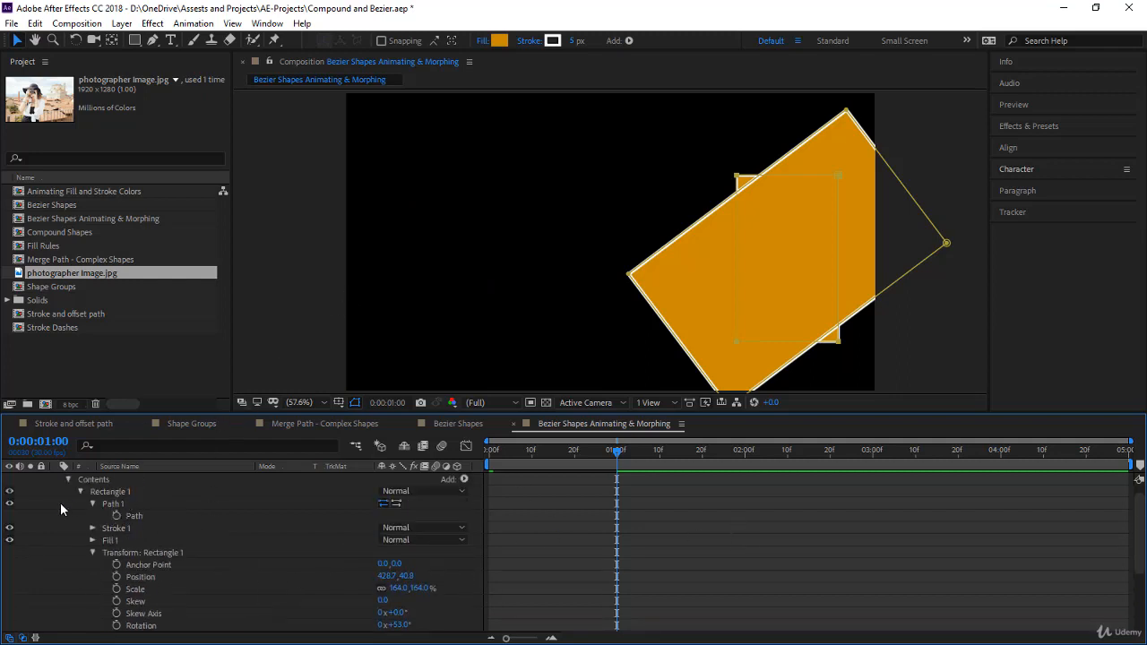
pyautogui.click(9, 491)
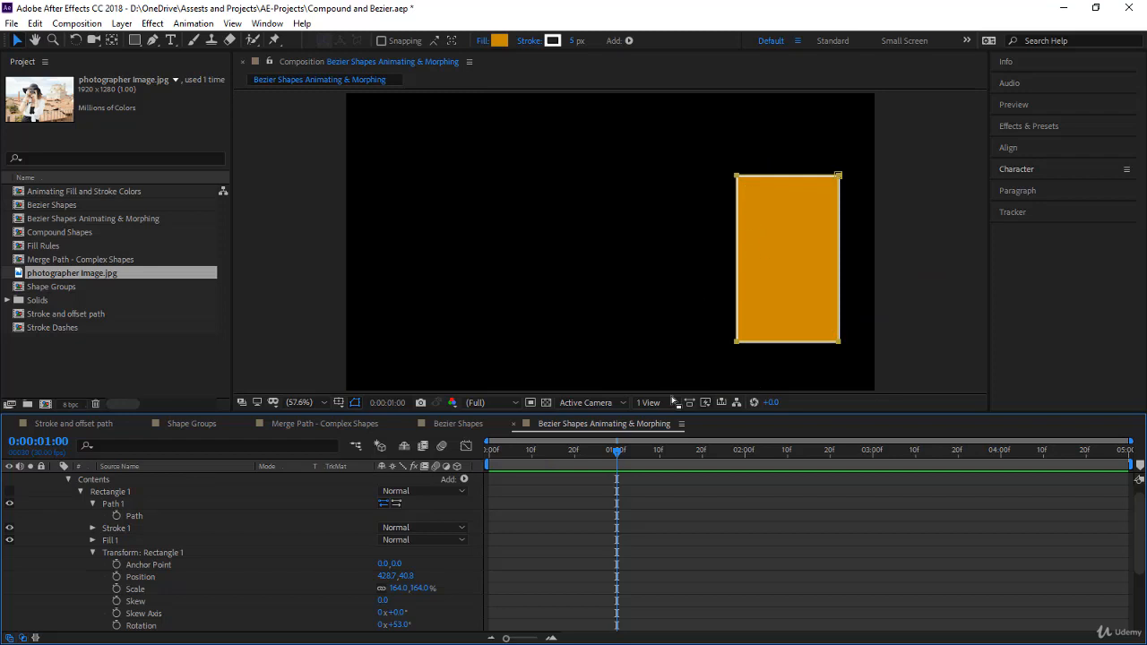
pyautogui.click(165, 516)
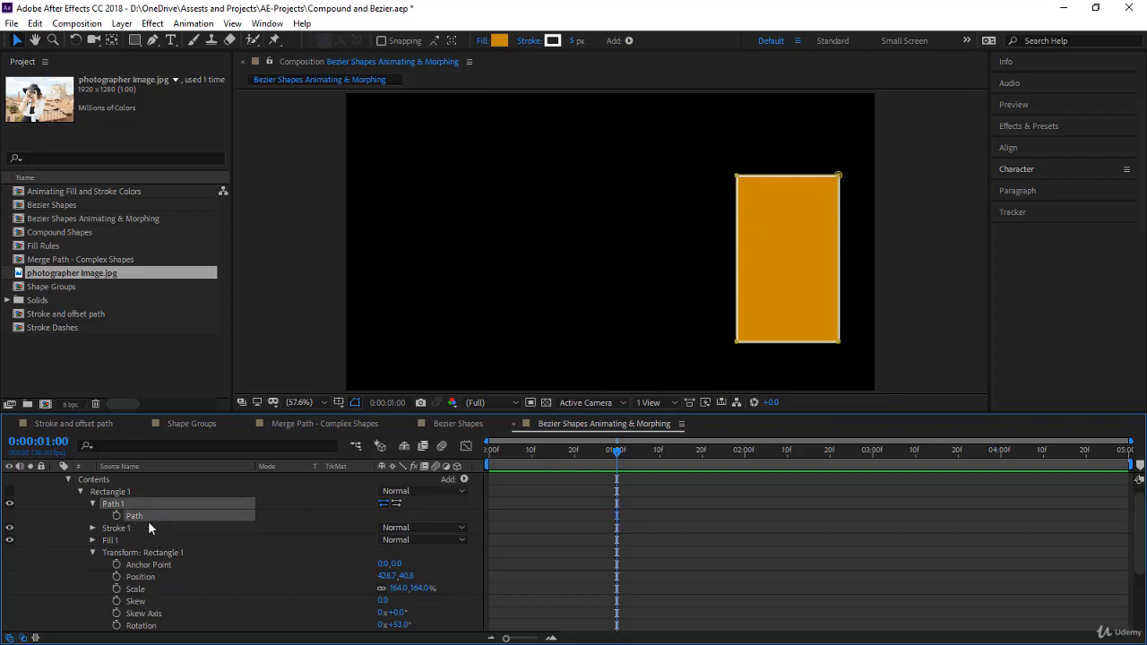
pyautogui.scroll(-3, 150, 525)
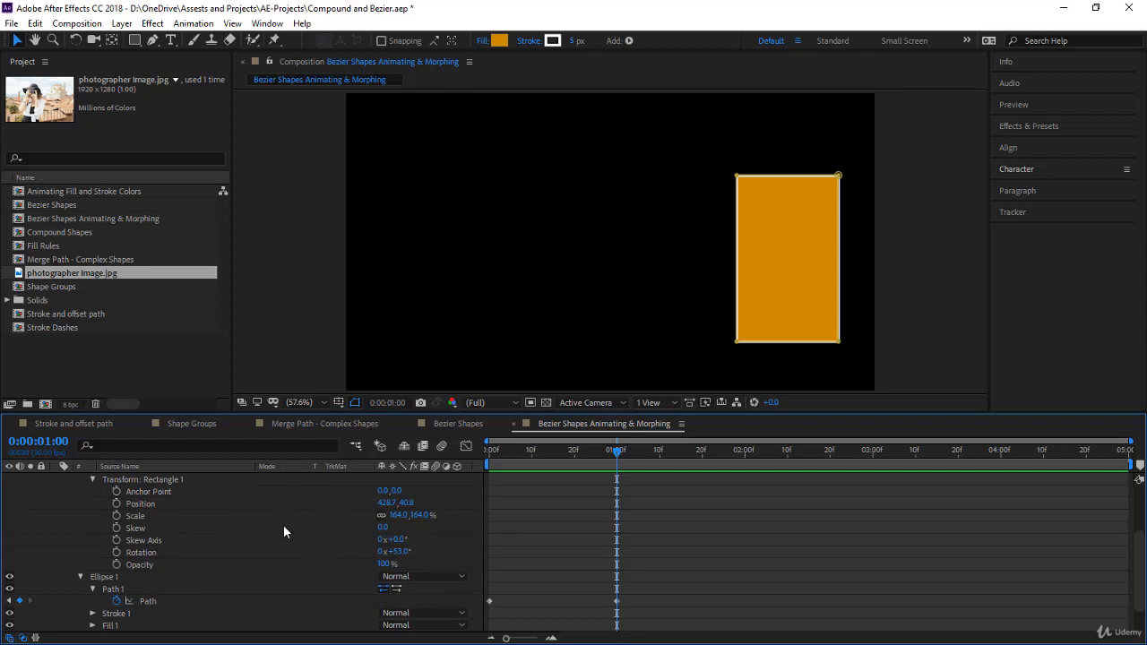
pyautogui.click(616, 602)
pyautogui.press('Home')
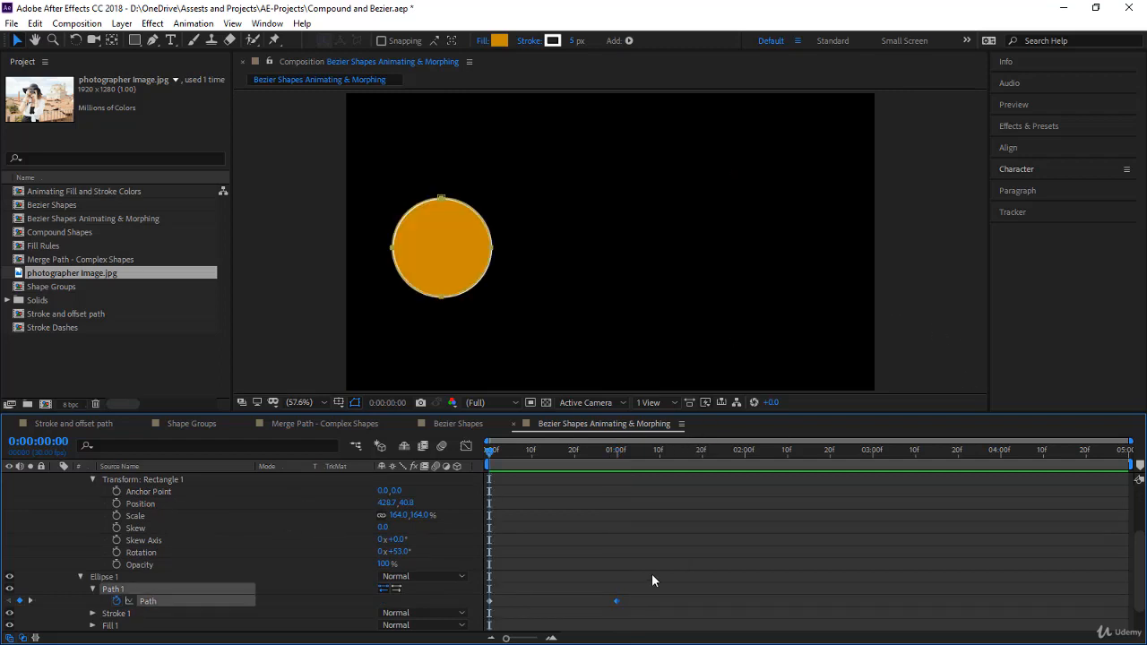